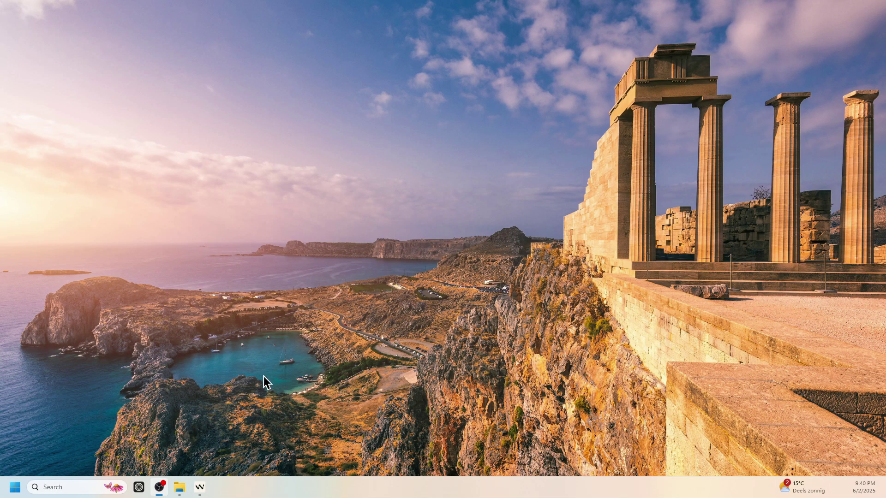
Open File Explorer and browse Downloads and the "with 2K Textures [for Gameplay]" folder with the vest variations
left_click(180, 487)
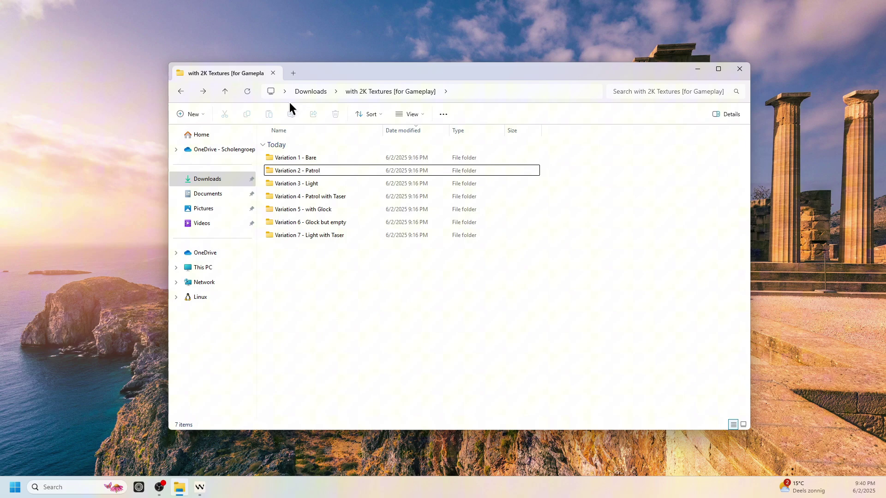
left_click(301, 94)
double_click(288, 159)
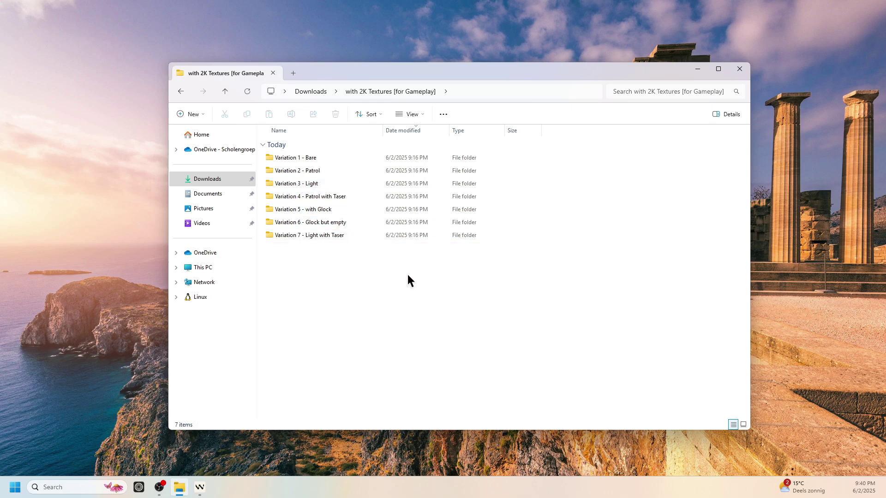
Launch OpenIV
key("alt+space")
type("openiv")
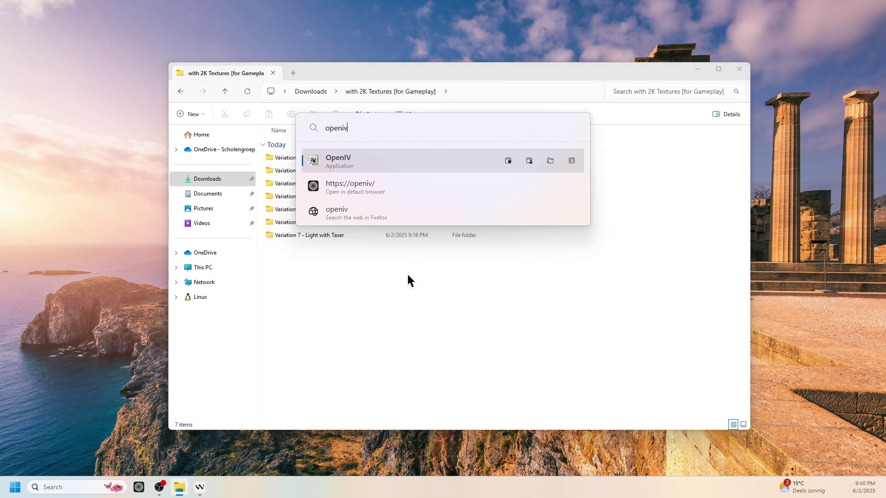
key("Return")
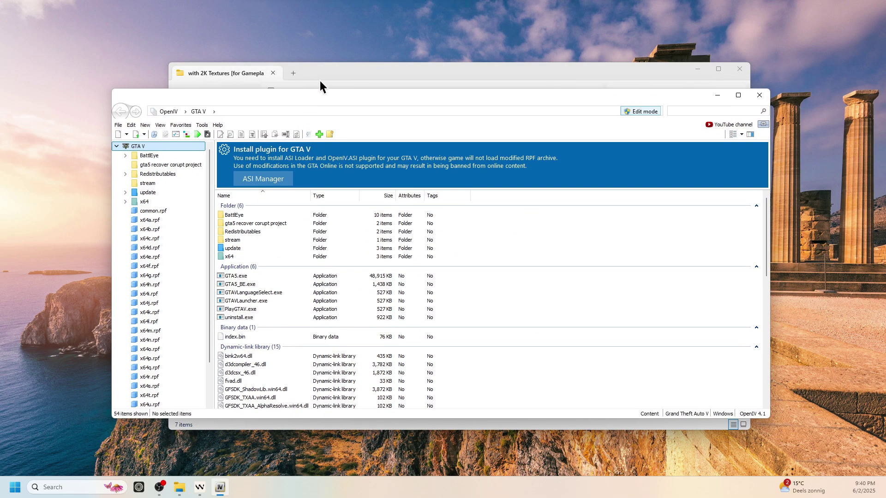
Load the "with 2K Textures [for Gameplay]" folder from Downloads into OpenIV, close File Explorer and resize the OpenIV window
left_click(322, 80)
left_click(317, 91)
left_click_drag(326, 77, 404, 44)
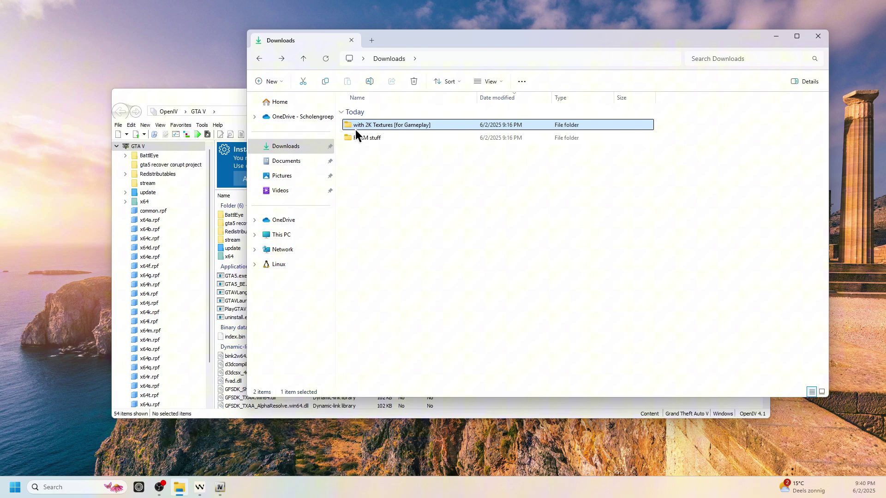
left_click_drag(355, 126, 197, 222)
left_click(245, 253)
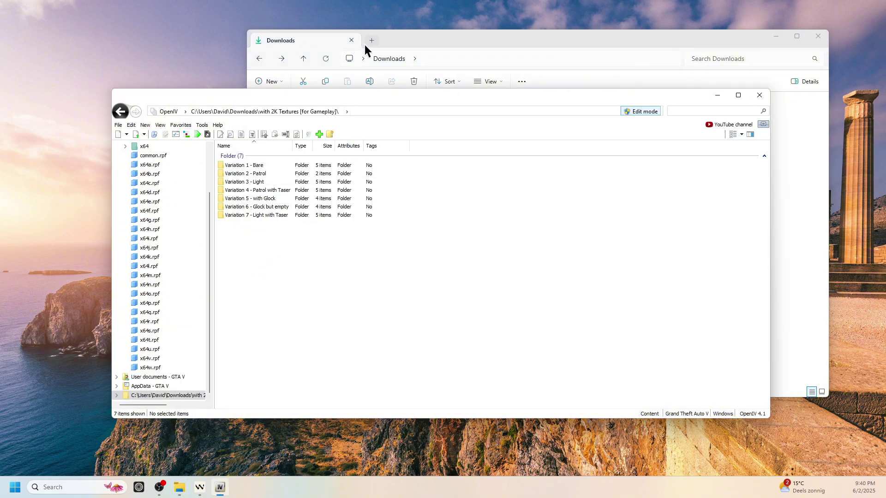
left_click(352, 40)
left_click_drag(254, 95, 265, 89)
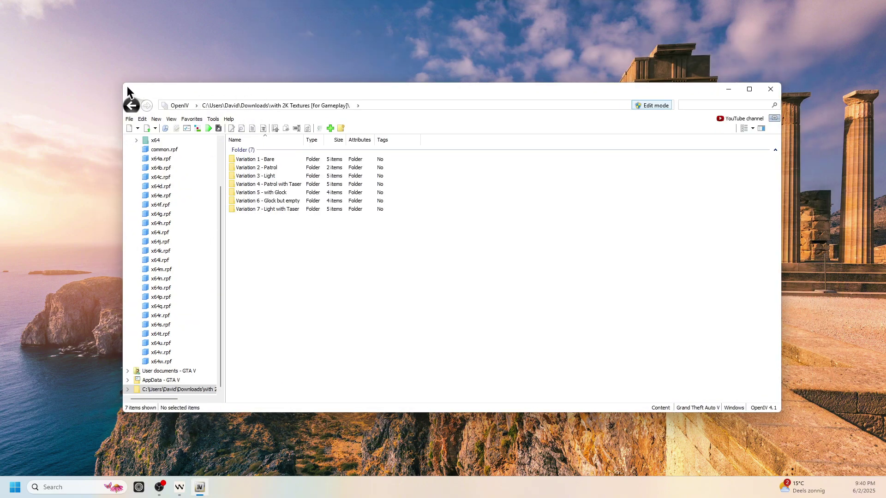
left_click_drag(122, 83, 180, 64)
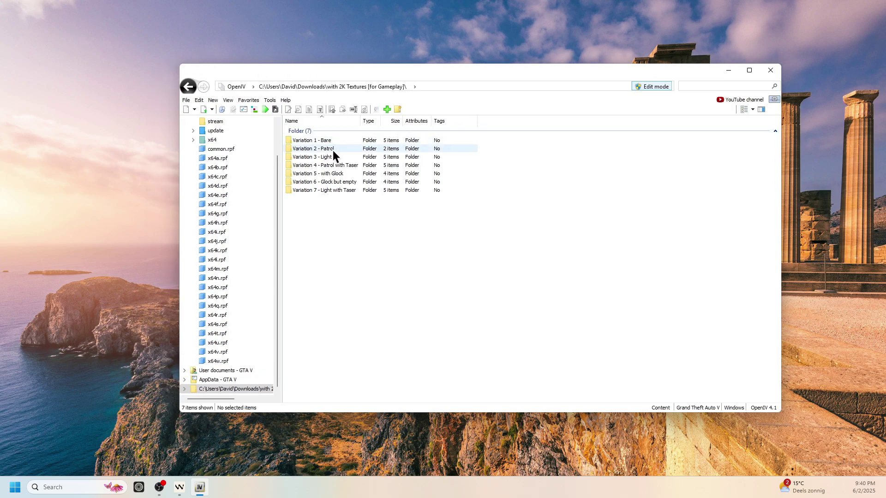
Preview the Variation 1 - Bare vest model with its task_diff_000_a_uni texture, and return to the list of variations
left_click(318, 141)
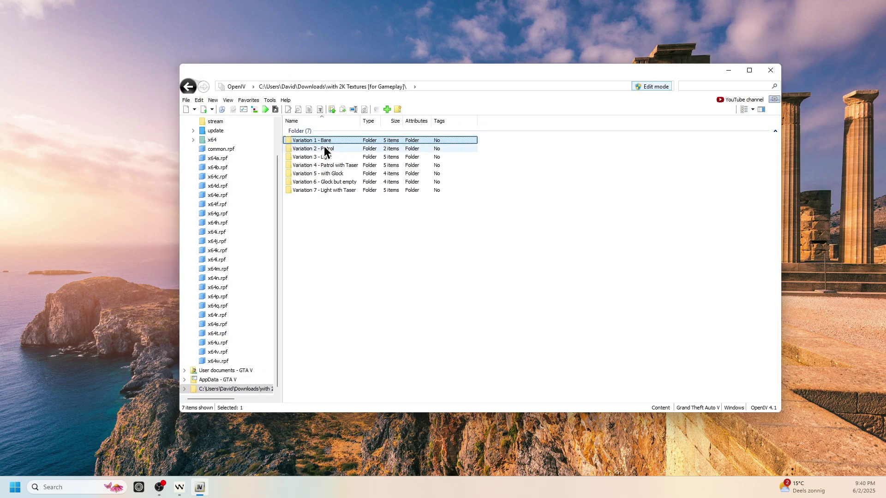
double_click(325, 140)
double_click(322, 142)
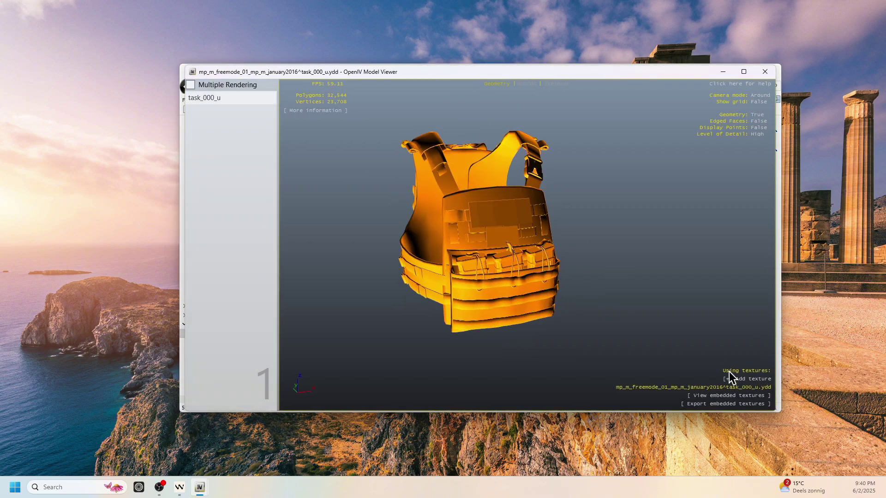
left_click(737, 378)
left_click(745, 397)
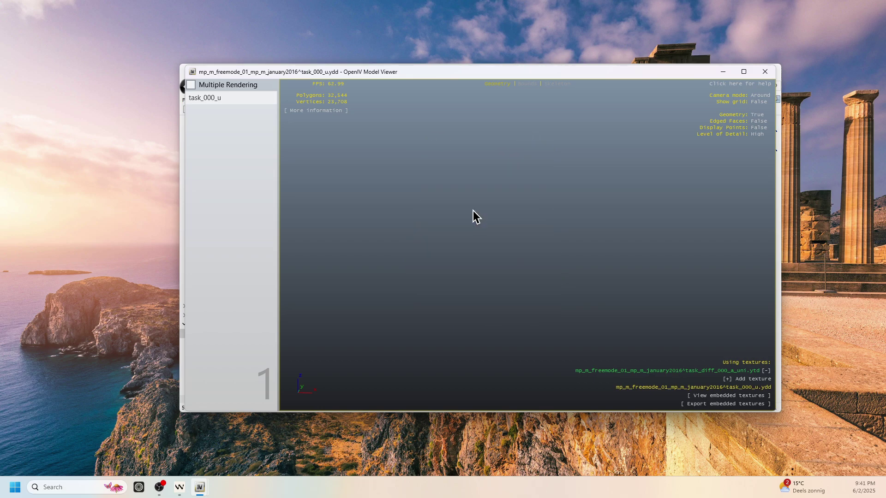
key("Escape")
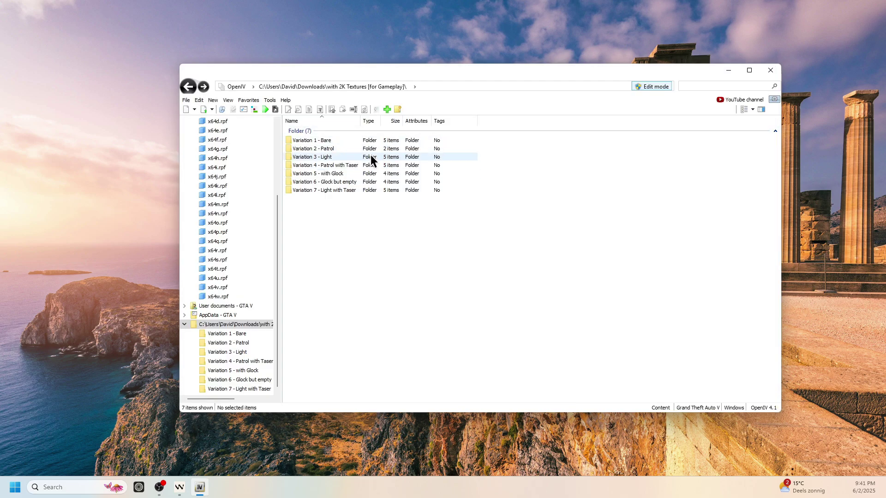
Preview the Variation 3 - Light model task_002_u with the task_diff_002_a_uni texture, examine it from another angle and close the viewer
double_click(372, 156)
double_click(327, 138)
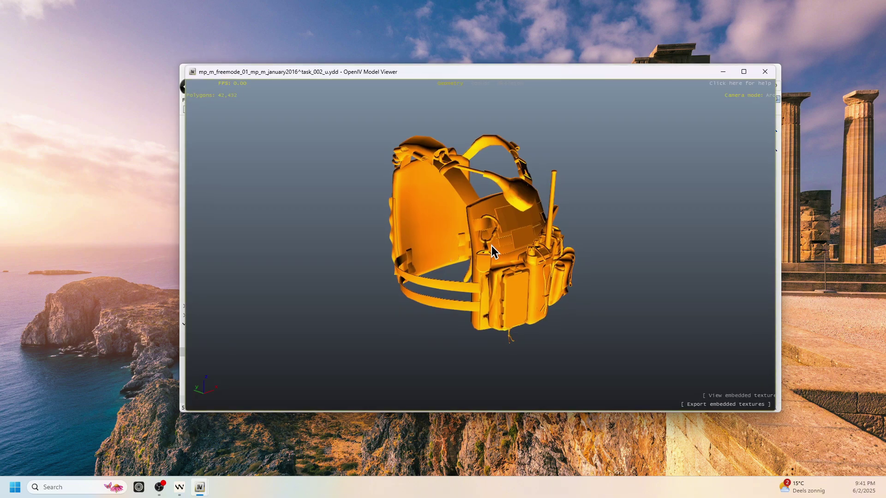
left_click_drag(491, 251, 375, 231)
left_click(728, 378)
left_click(743, 393)
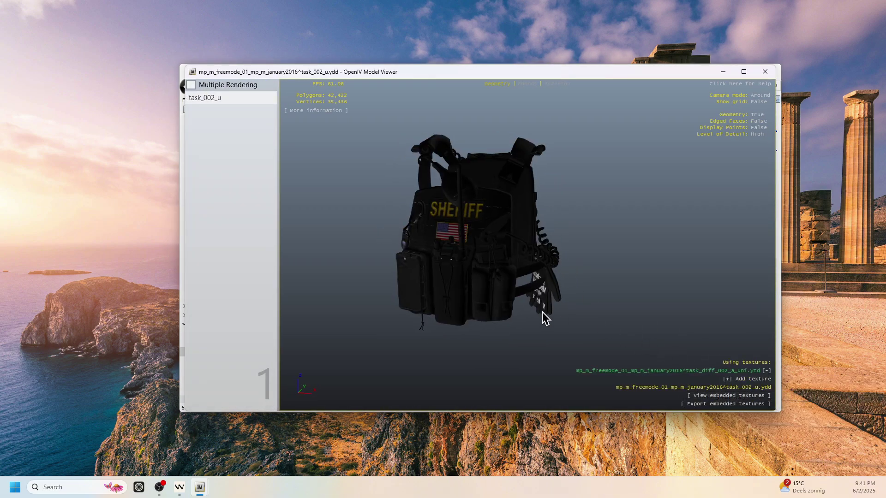
left_click_drag(544, 317, 569, 276)
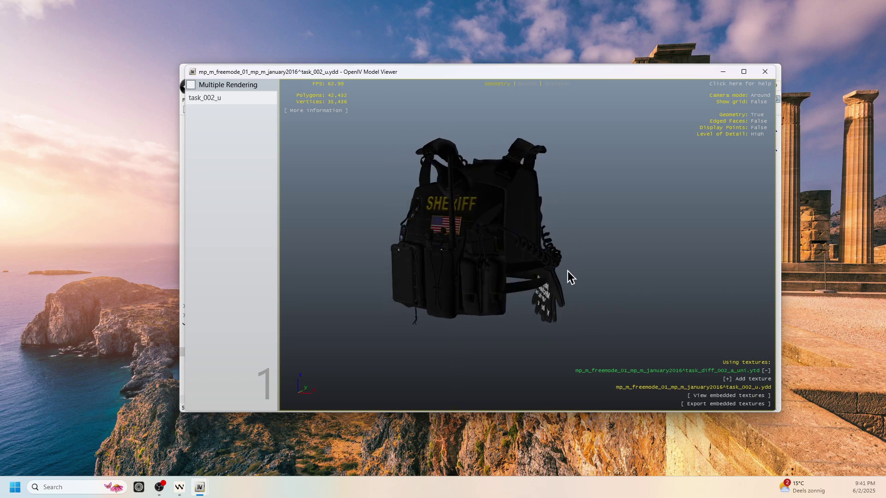
left_click(765, 74)
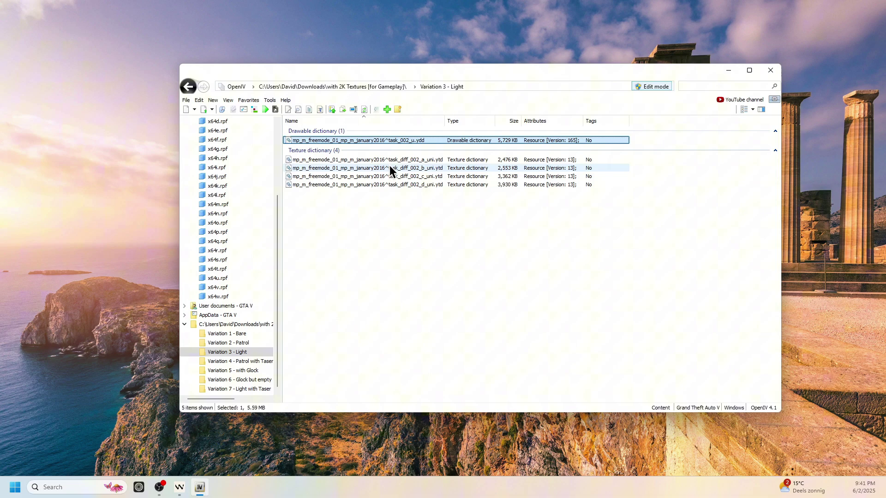
left_click_drag(451, 212, 399, 170)
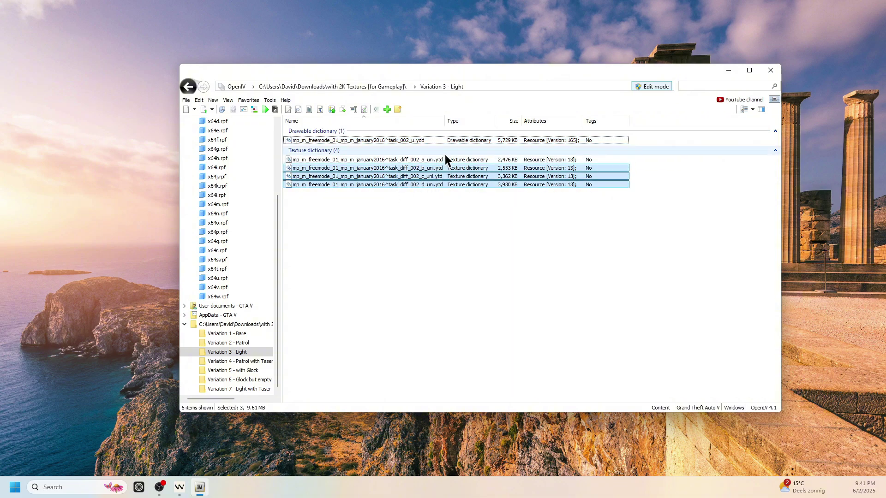
left_click(429, 197)
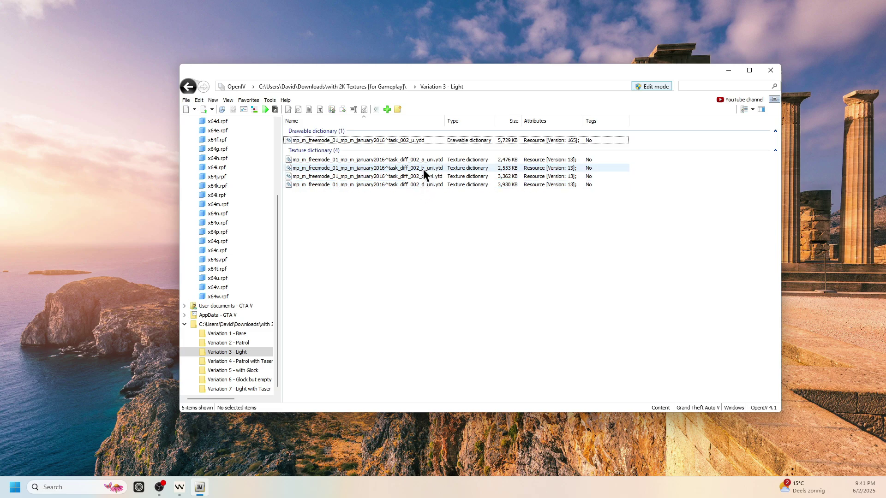
left_click(423, 168)
left_click(423, 183)
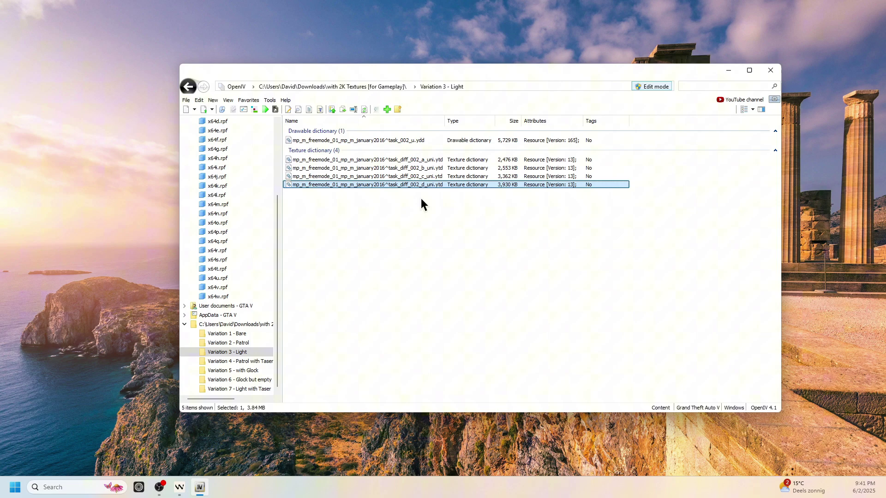
left_click(420, 185)
left_click(497, 255)
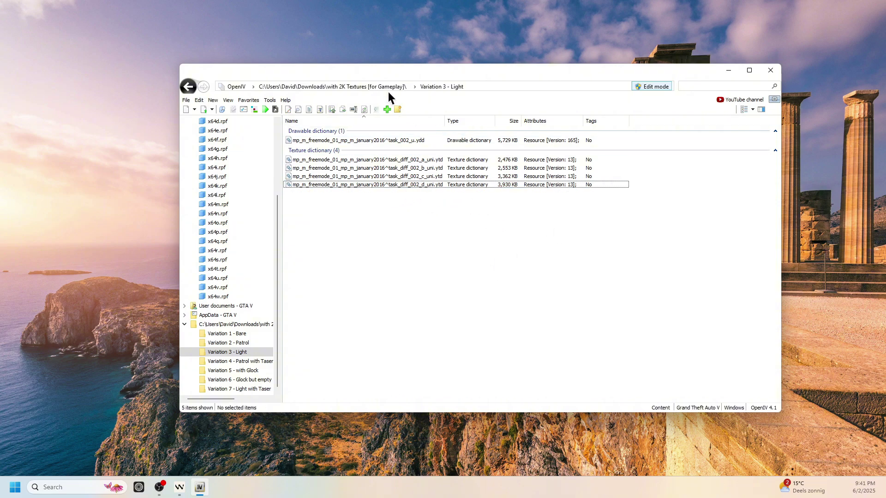
Copy the task_diff_002_d_uni texture dictionary from Variation 3 - Light out of OpenIV into the Downloads folder
left_click_drag(402, 71, 393, 198)
key("super+e")
left_click(285, 147)
left_click_drag(415, 160, 386, 346)
Rename the copied texture file to mp_m_freemode_01_mp_m_january2016^task_diff_002_e_uni.ytd and add it to the Variation 3 - Light folder in OpenIV
key("F2")
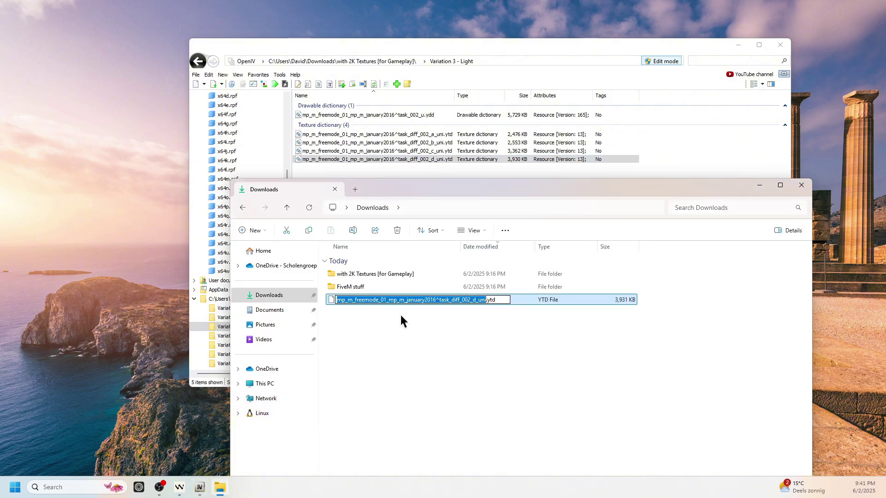
key("Right")
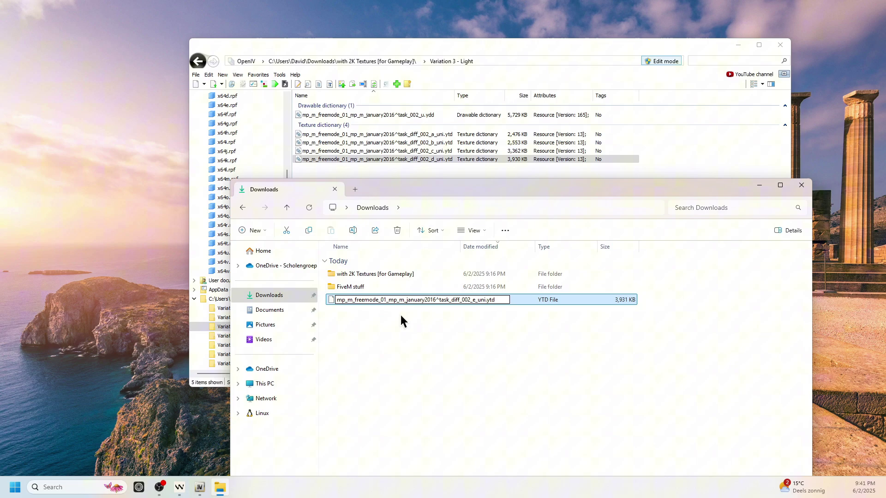
key("Return")
left_click_drag(445, 203, 439, 234)
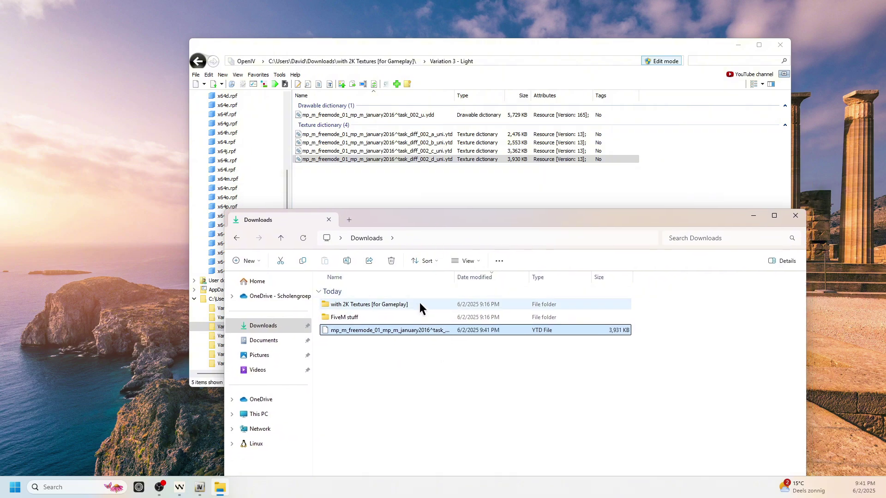
left_click(402, 193)
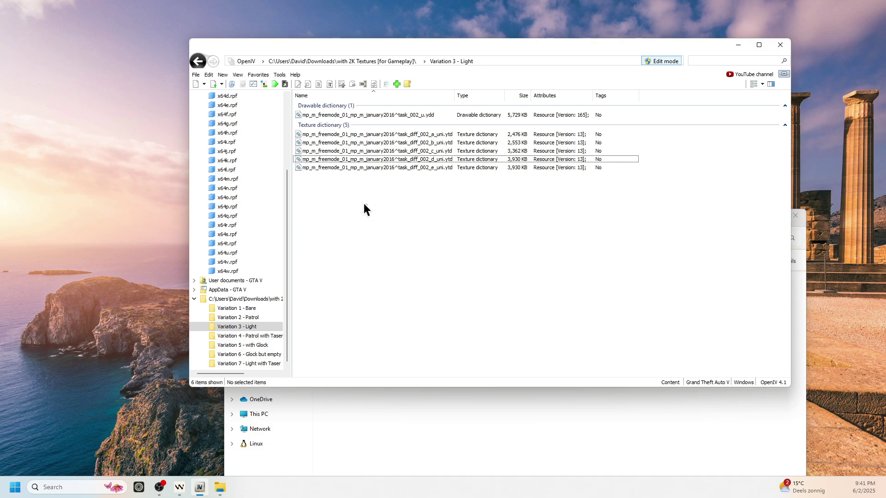
Delete texture dictionaries b through e from Variation 3 - Light, remove the renamed copy from Downloads and close File Explorer
left_click_drag(364, 203, 315, 143)
key("Delete")
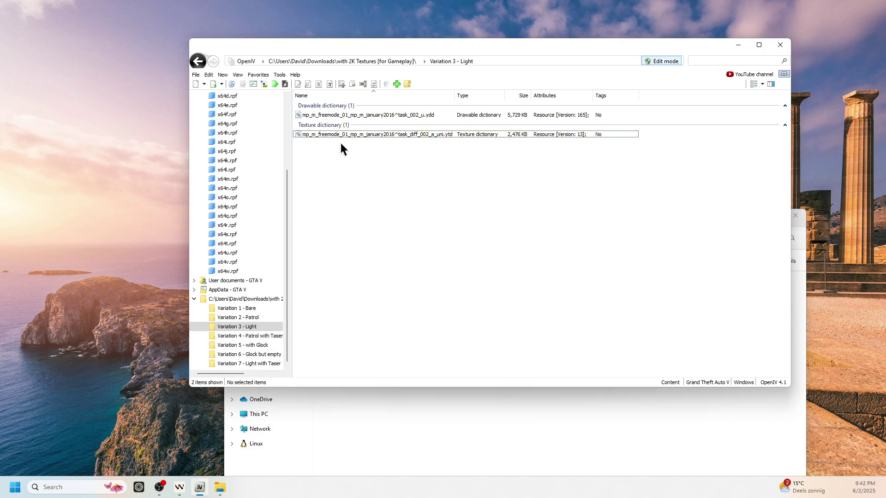
left_click(434, 438)
left_click_drag(351, 335, 343, 328)
key("Delete")
left_click(796, 215)
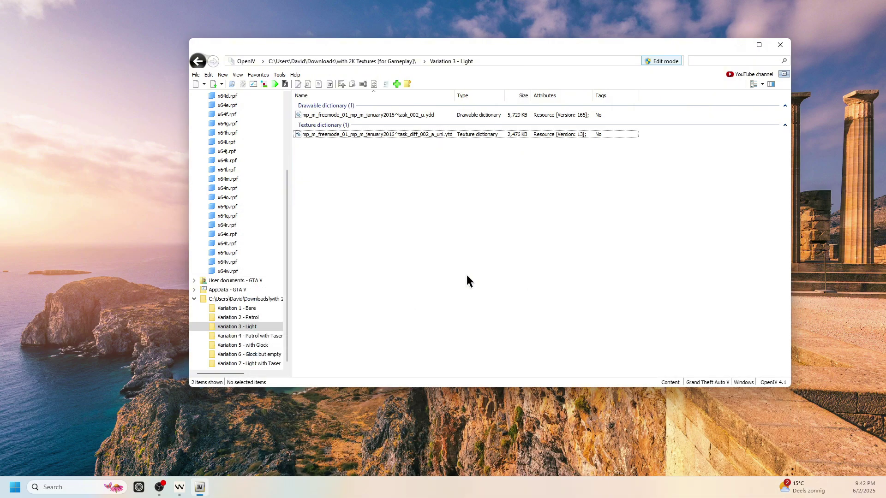
Open the task_diff_002_a_uni texture dictionary and export its texture to Downloads as the PNG image task_diff_002_a_uni
double_click(348, 134)
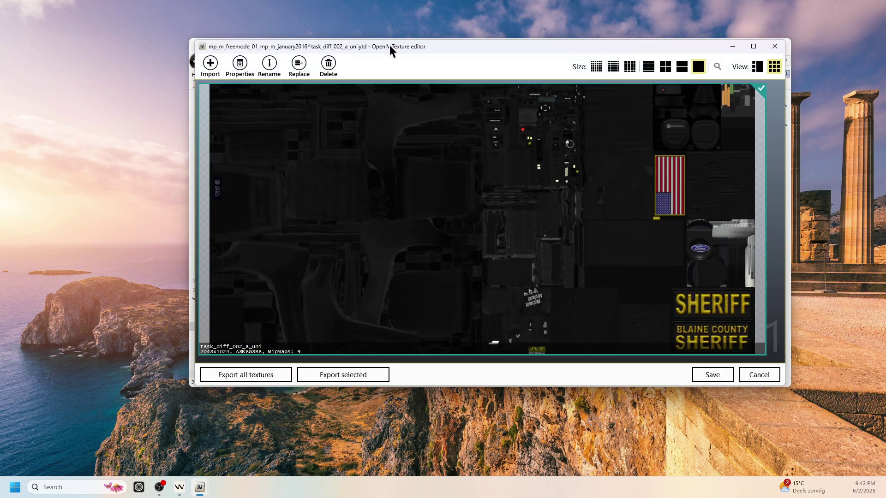
left_click_drag(390, 46, 335, 35)
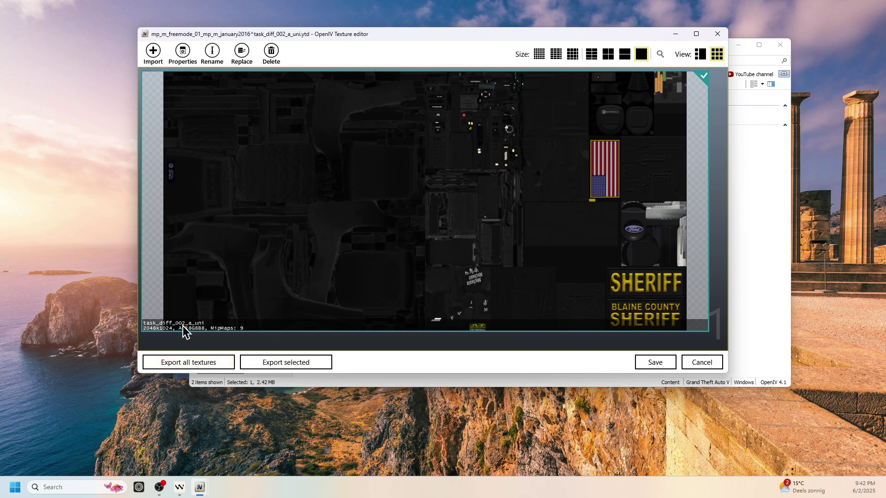
left_click(254, 361)
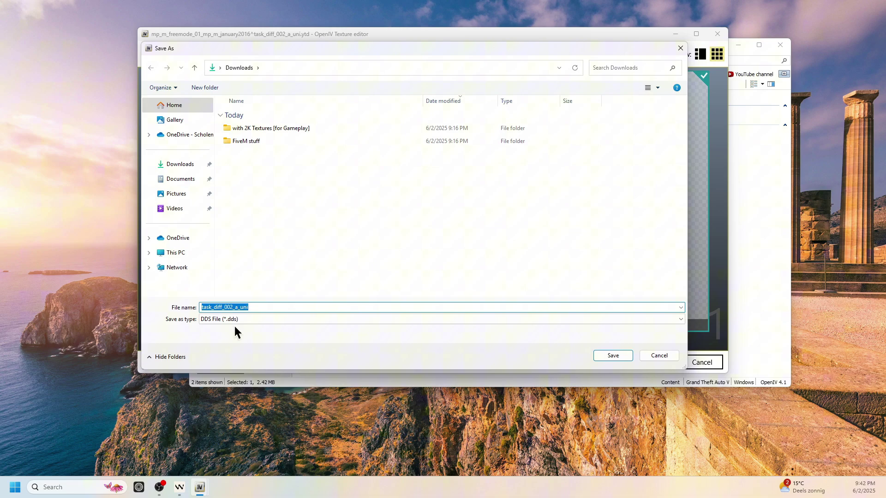
left_click(240, 319)
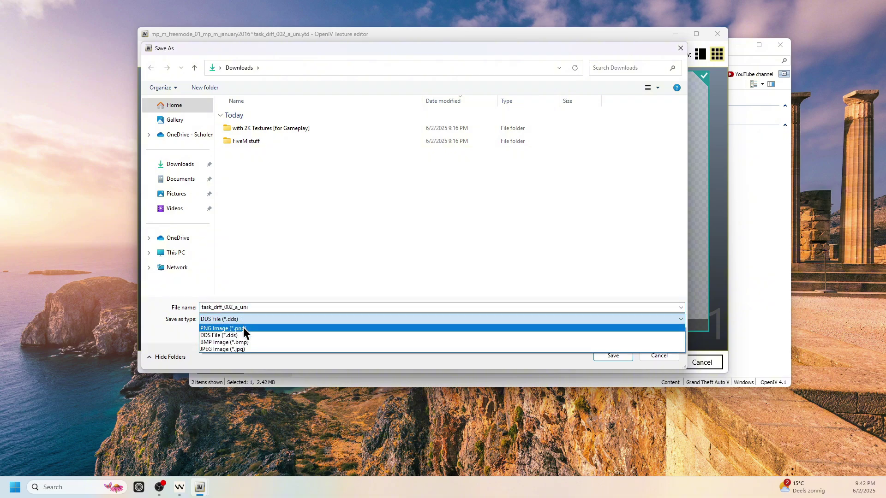
left_click(243, 328)
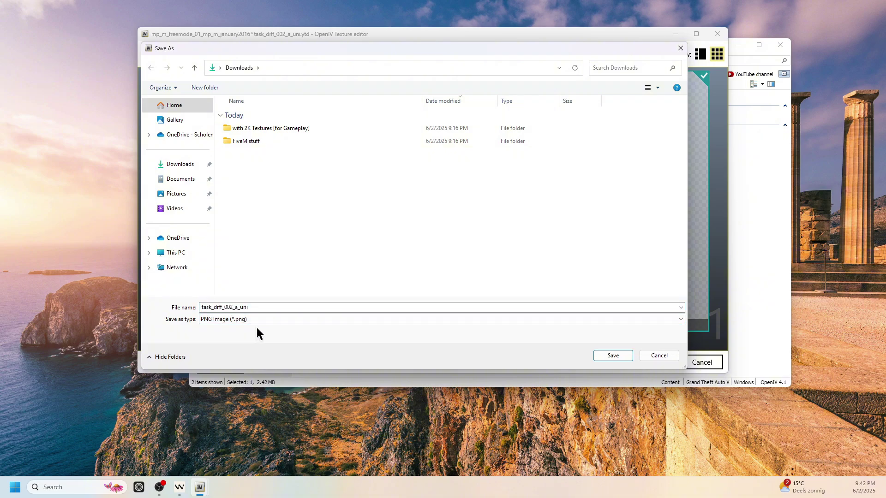
double_click(270, 307)
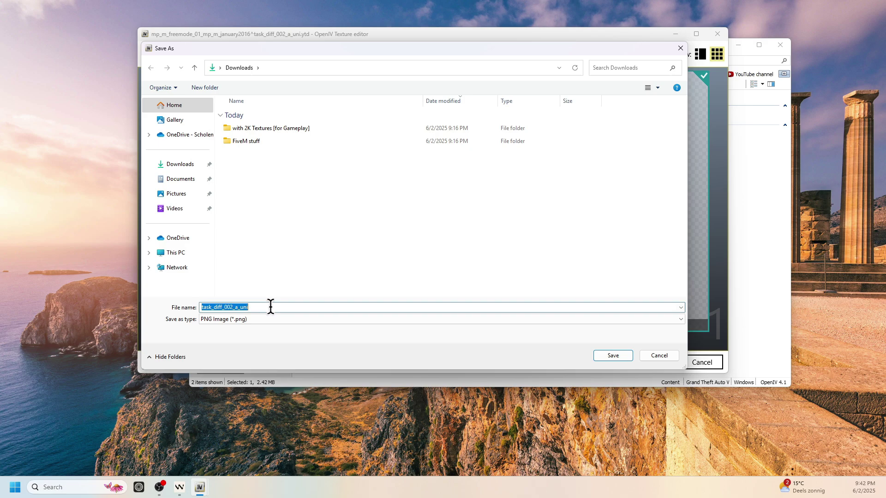
left_click(350, 249)
left_click(607, 355)
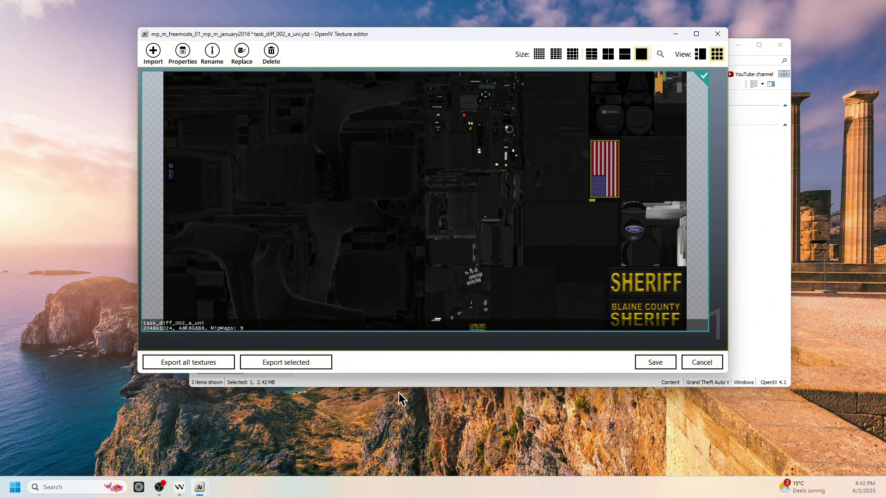
Launch Pixlr Suite and open task_diff_002_a_uni.png from Downloads in Pixlr Editor
key("alt+space")
type("pix")
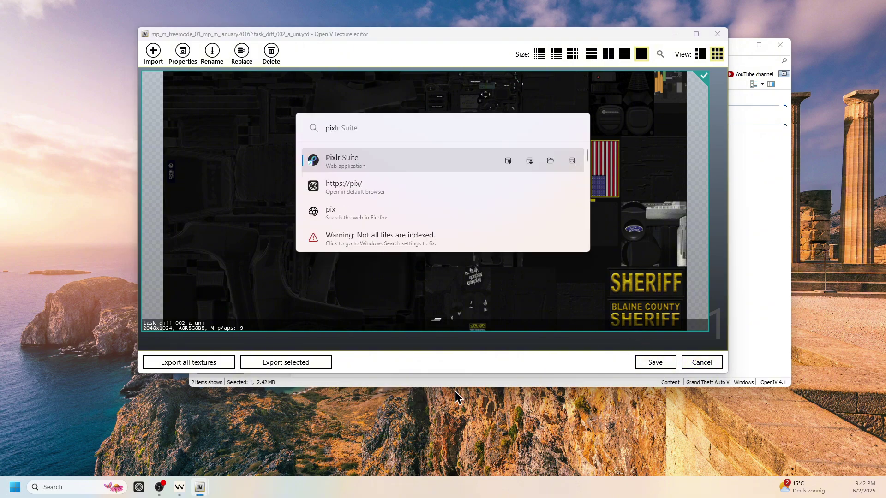
key("Return")
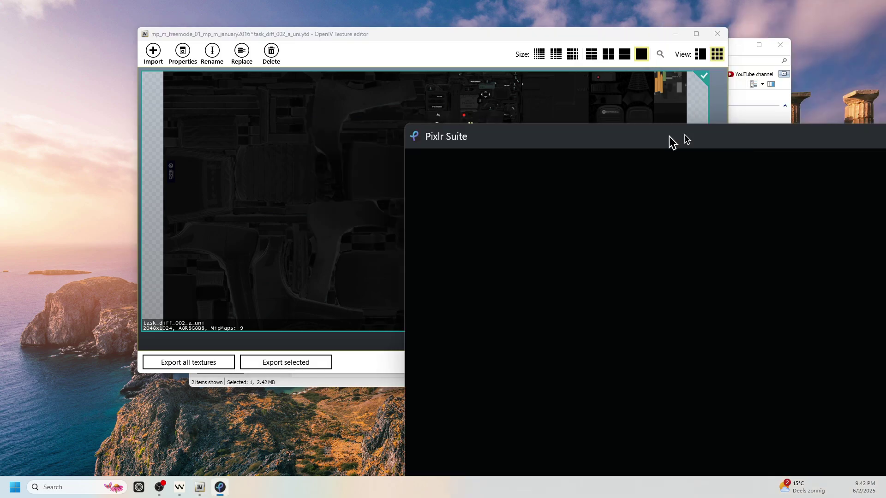
left_click_drag(669, 136, 360, 72)
double_click(360, 72)
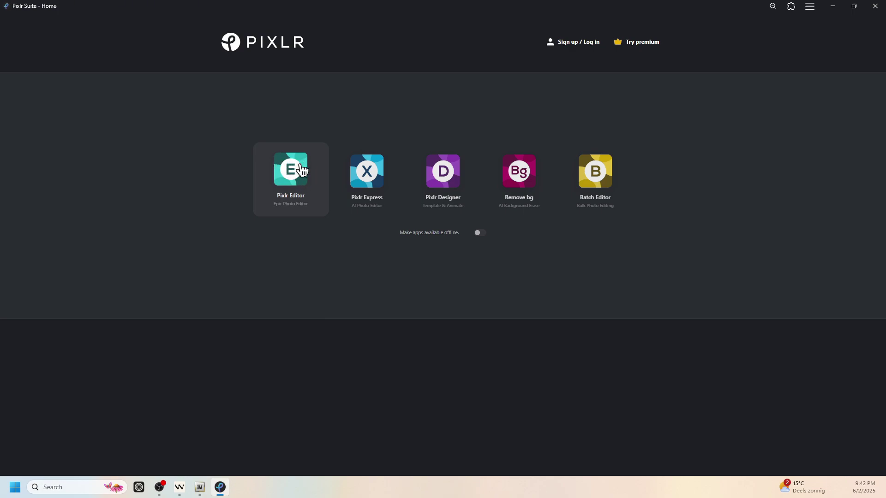
left_click(278, 175)
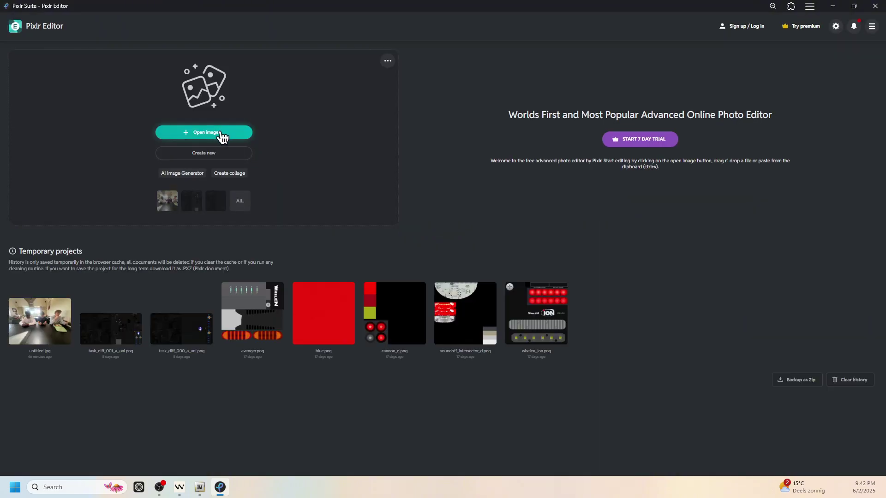
left_click(220, 138)
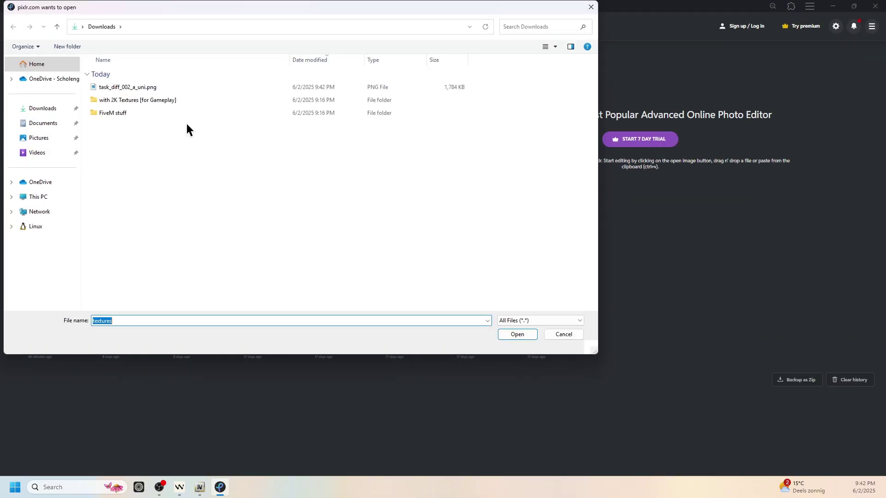
left_click(117, 87)
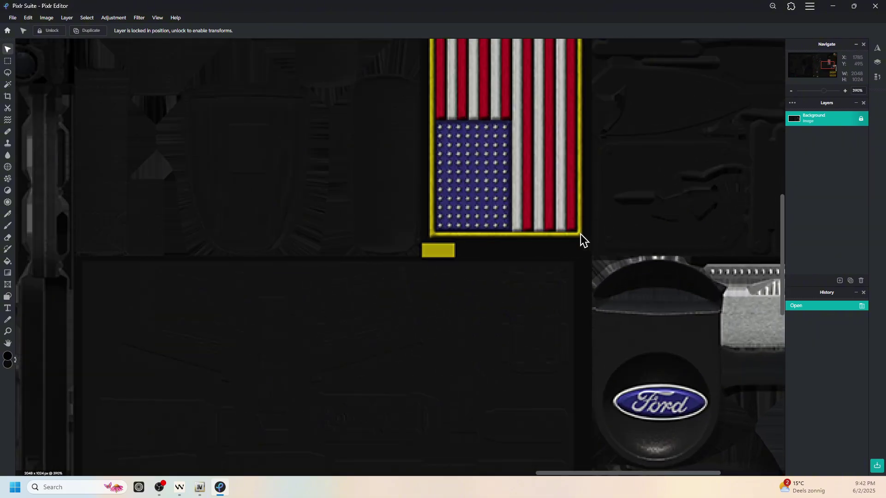
Select the American flag inside its yellow border with a rectangular marquee and clear it from the texture
left_click_drag(781, 240, 780, 198)
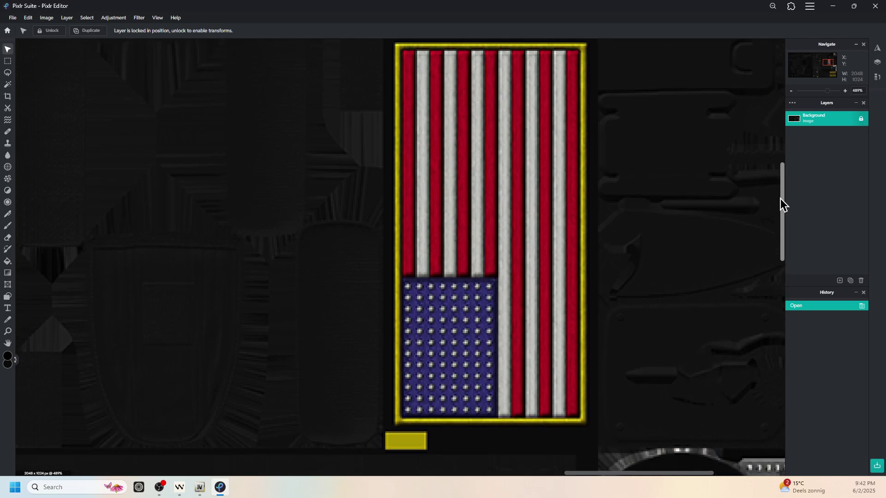
left_click(7, 60)
left_click_drag(397, 45, 585, 423)
key("Delete")
scroll(585, 392, "down", 6)
key("ctrl+z")
left_click_drag(727, 474, 778, 473)
key("ctrl+y")
Sample the dark panel color and clear the contents of the upper SHERIFF panel with a rectangular selection
scroll(743, 438, "up", 4)
left_click_drag(782, 344, 780, 405)
scroll(732, 387, "up", 6)
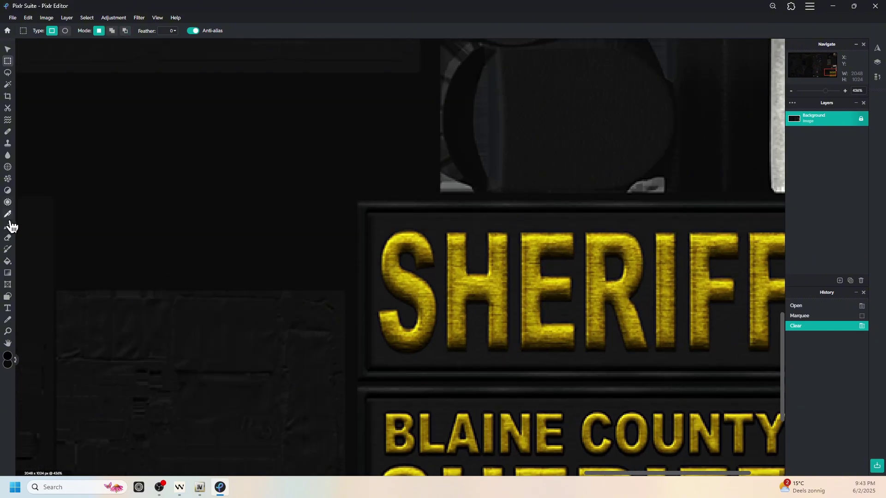
left_click(9, 204)
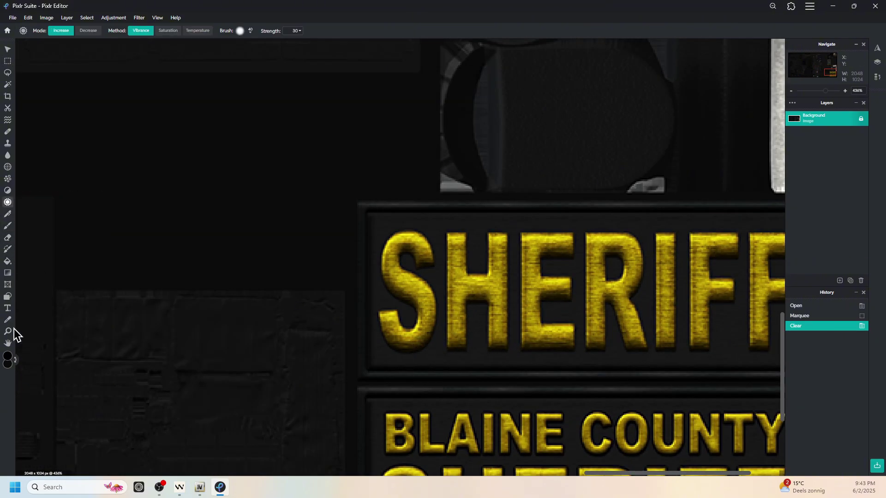
left_click(8, 321)
left_click(454, 361)
left_click(8, 60)
mouse_move(368, 213)
left_mouse_down()
mouse_move(735, 372)
mouse_move(686, 380)
left_mouse_up()
scroll(685, 406, "down", 3)
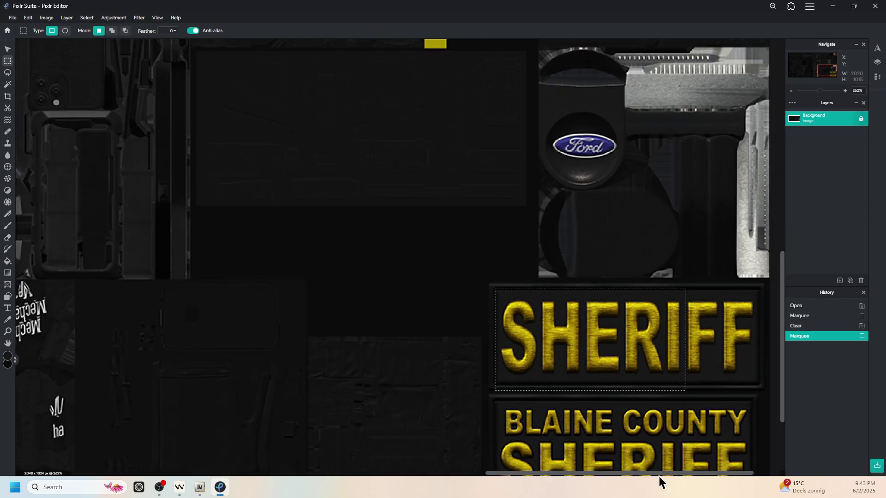
left_click_drag(658, 475, 683, 475)
left_click_drag(686, 384, 423, 291)
key("Delete")
Clear the contents of the BLAINE COUNTY SHERIFF panel with a rectangular selection, and deselect
scroll(679, 443, "up", 1)
left_click_drag(683, 474, 714, 476)
left_click_drag(782, 397, 782, 446)
left_click_drag(675, 379, 367, 255)
key("Delete")
key("ctrl+d")
Add politie-4.svg from File Explorer to the texture as a new layer, and shrink it toward the emptied SHERIFF panels
key("super+e")
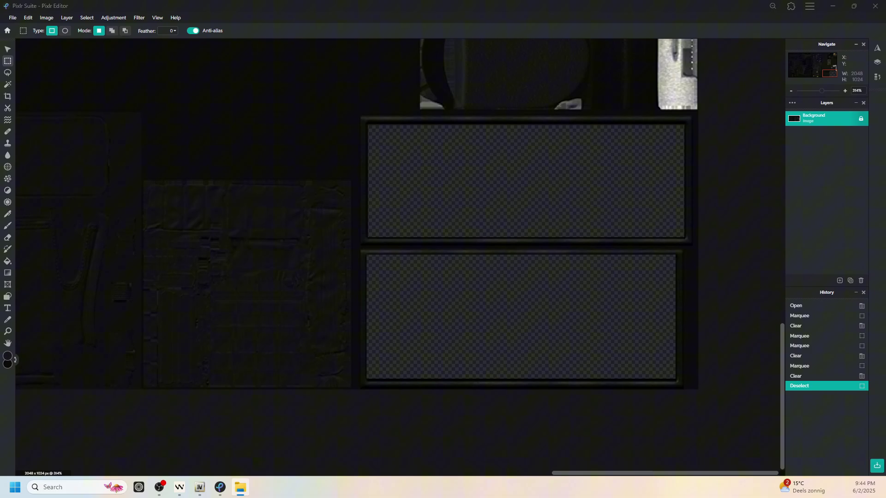
left_click_drag(402, 208, 580, 334)
scroll(580, 335, "down", 8)
left_click(9, 50)
left_click_drag(415, 351, 332, 251)
left_click_drag(171, 128, 669, 320)
left_click_drag(720, 346, 410, 322)
left_click_drag(522, 355, 442, 326)
left_click_drag(400, 318, 626, 359)
Fit the POLITIE logo's size and position inside the upper cleared panel
scroll(632, 392, "up", 8)
left_click_drag(635, 473, 729, 474)
left_click_drag(611, 405, 650, 370)
left_click_drag(708, 446, 654, 427)
mouse_move(466, 373)
left_mouse_down()
mouse_move(492, 382)
mouse_move(458, 366)
left_mouse_up()
left_click_drag(653, 427, 677, 437)
left_click_drag(646, 392, 653, 393)
left_click_drag(683, 325, 680, 327)
left_click_drag(680, 366, 648, 368)
left_click(735, 324)
Paste a copy of the POLITIE logo and place it in the lower cleared panel
scroll(735, 325, "down", 1)
left_click(725, 414)
scroll(724, 413, "down", 1)
left_click_drag(783, 355, 785, 397)
left_click(551, 266)
key("ctrl+v")
left_click_drag(552, 266, 547, 377)
left_click_drag(547, 377, 547, 379)
left_click_drag(782, 335, 765, 163)
Add politie.svg from File Explorer, scale it to about 98 × 98 px and rotate it sideways near the cleared flag panel
left_click(240, 488)
left_click_drag(369, 184, 435, 300)
scroll(436, 300, "down", 8)
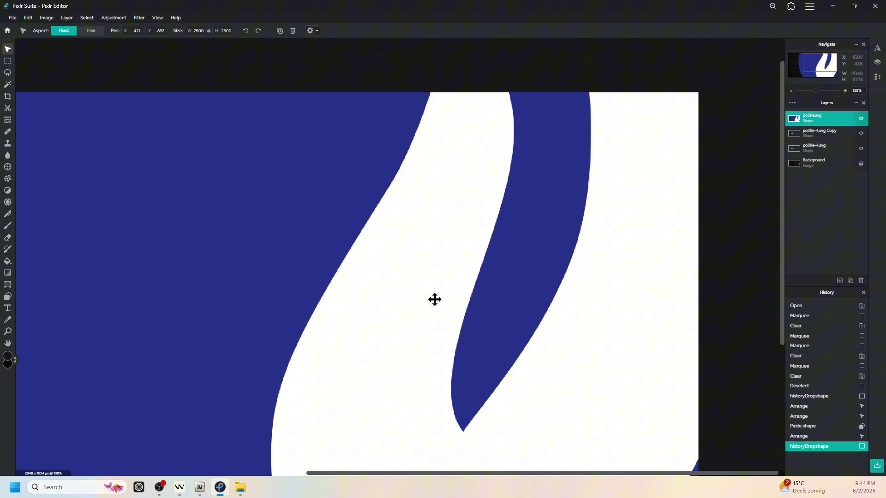
left_click_drag(262, 255, 220, 445)
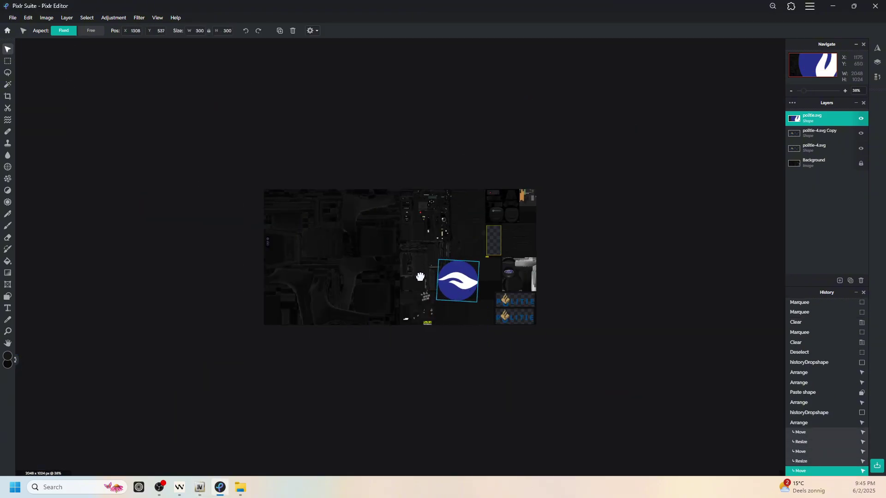
scroll(609, 196, "up", 5)
left_click_drag(615, 266, 713, 172)
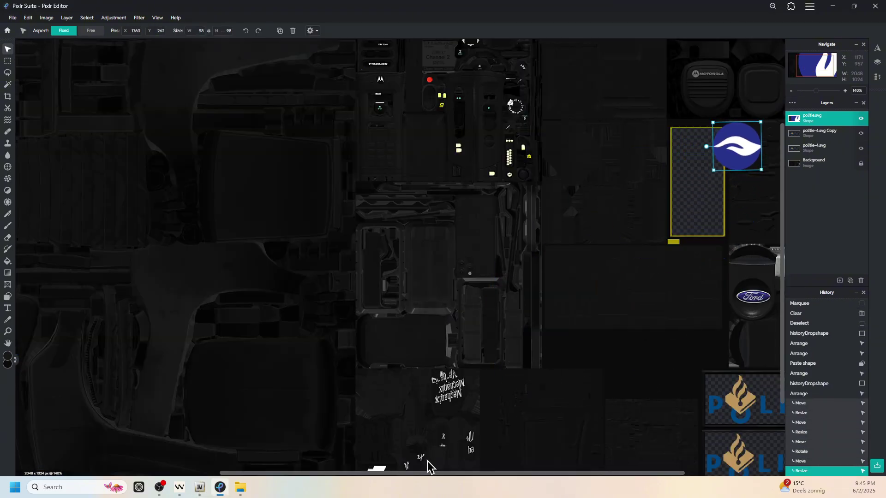
Center the round blue politie.svg logo in the cleared flag panel, fitted within its yellow border
scroll(659, 198, "up", 3)
left_click_drag(659, 197, 578, 257)
left_click_drag(541, 217, 539, 216)
left_click_drag(602, 222, 601, 214)
left_click_drag(540, 207, 540, 206)
left_click_drag(597, 221, 597, 225)
left_click(485, 335)
scroll(484, 335, "down", 5)
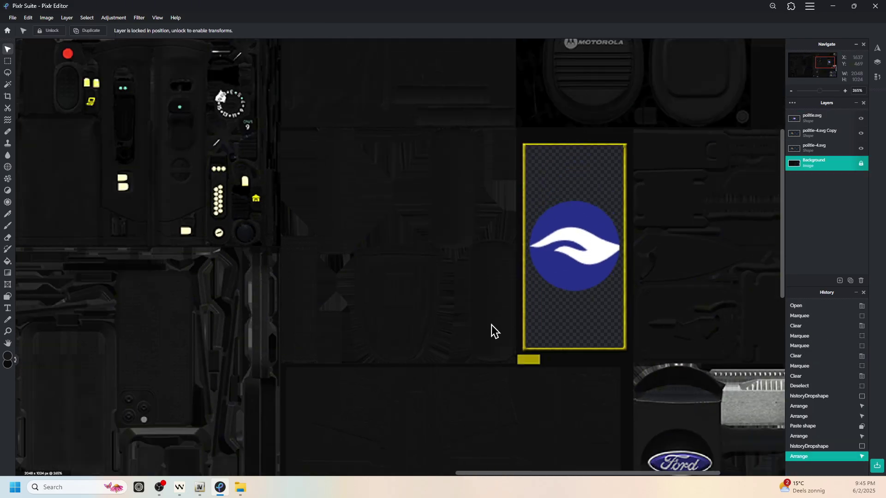
Export the whole image as PNG over task_diff_002_a_uni.png in Downloads, and close Pixlr
scroll(496, 329, "down", 2)
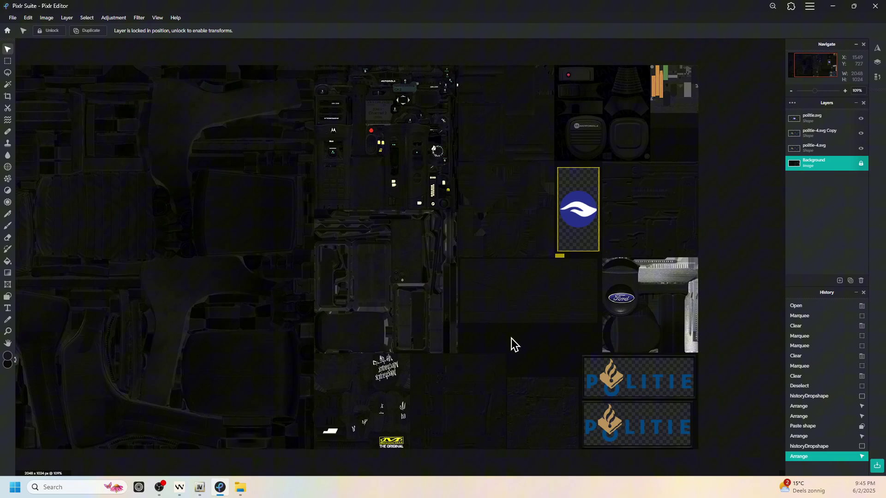
left_click(17, 21)
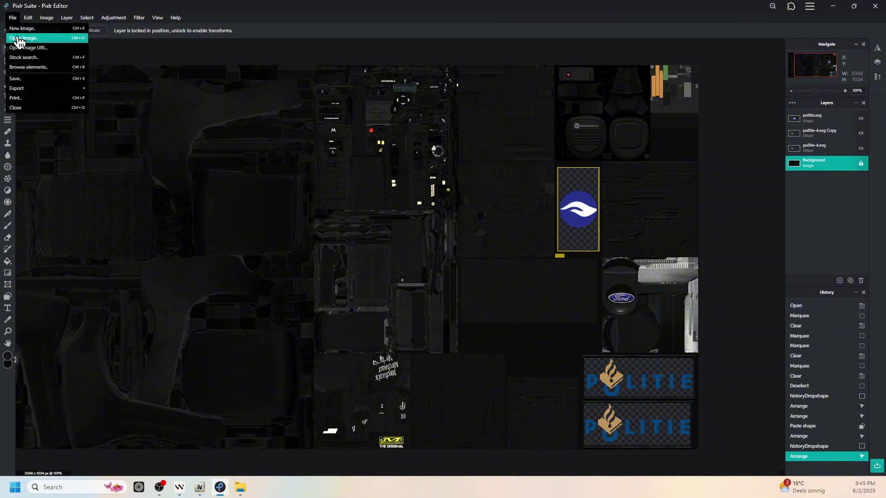
mouse_move(22, 94)
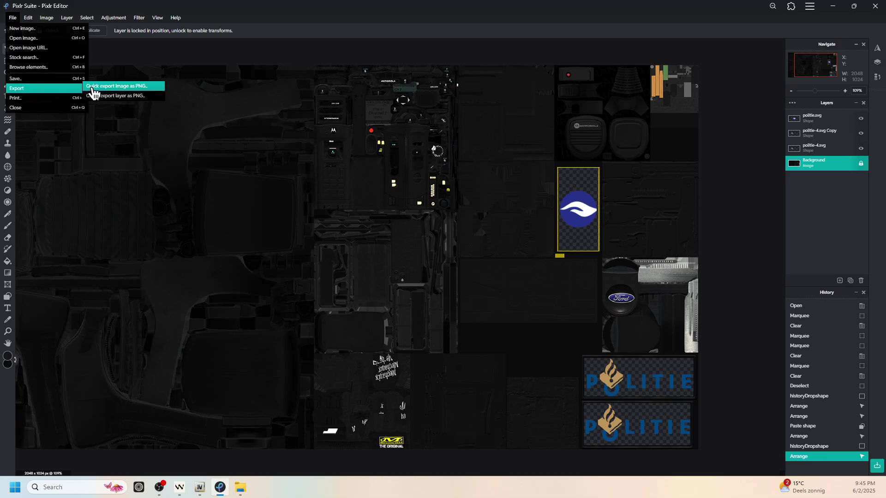
left_click(120, 87)
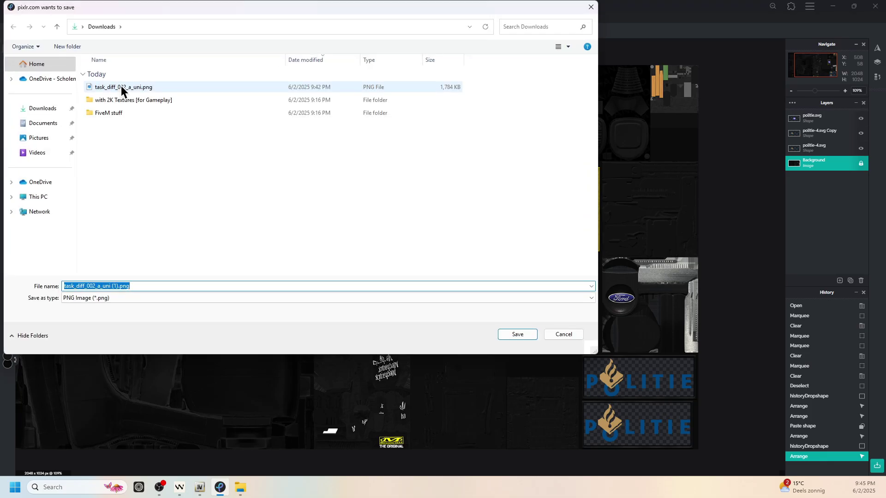
left_click(114, 87)
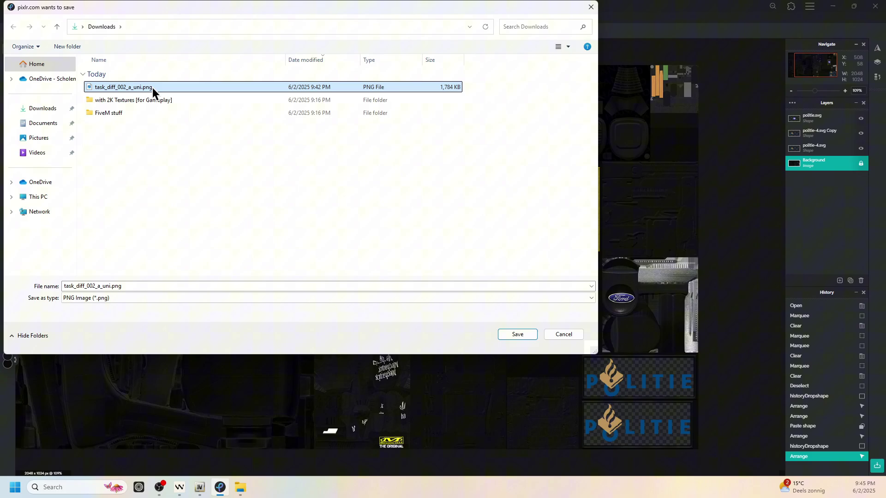
left_click(507, 335)
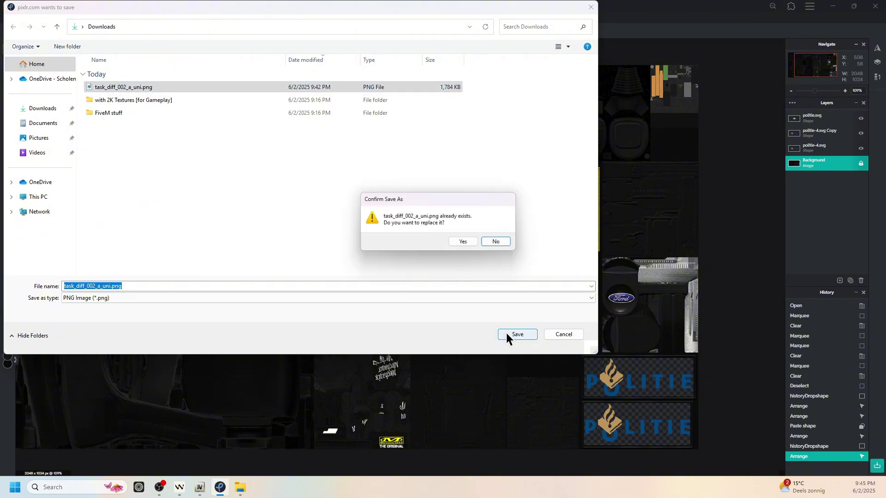
left_click(462, 241)
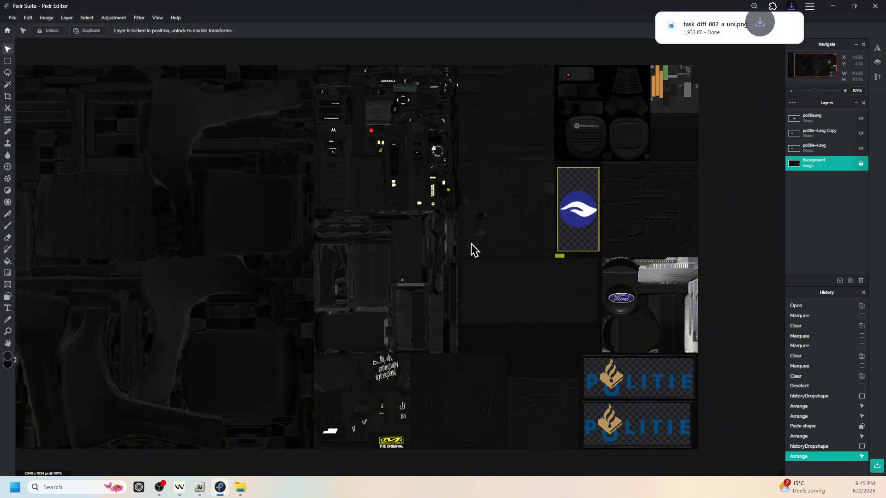
left_click(875, 7)
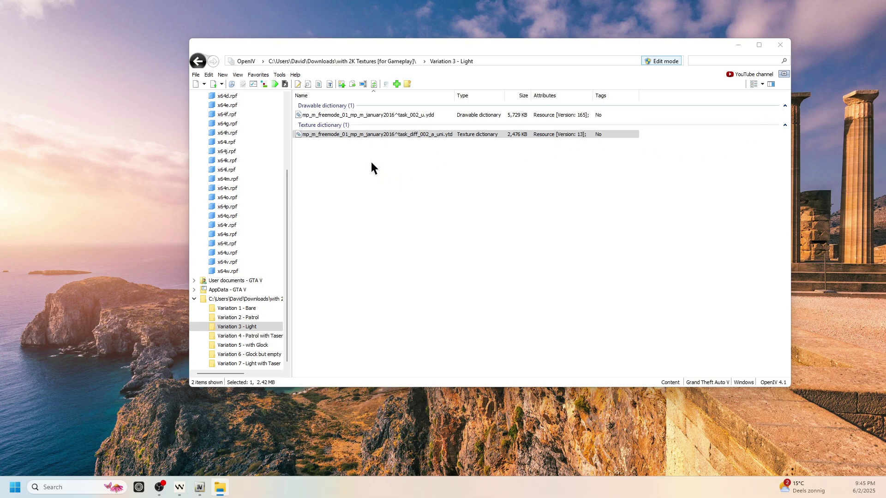
Open the exported task_diff_002_a_uni.png from Downloads and examine the placed logos up close
left_click(220, 490)
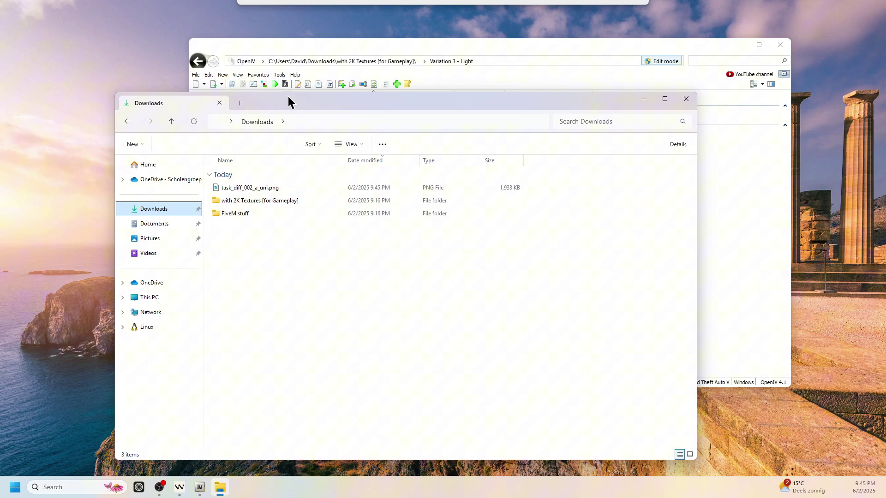
left_click(231, 192)
double_click(231, 192)
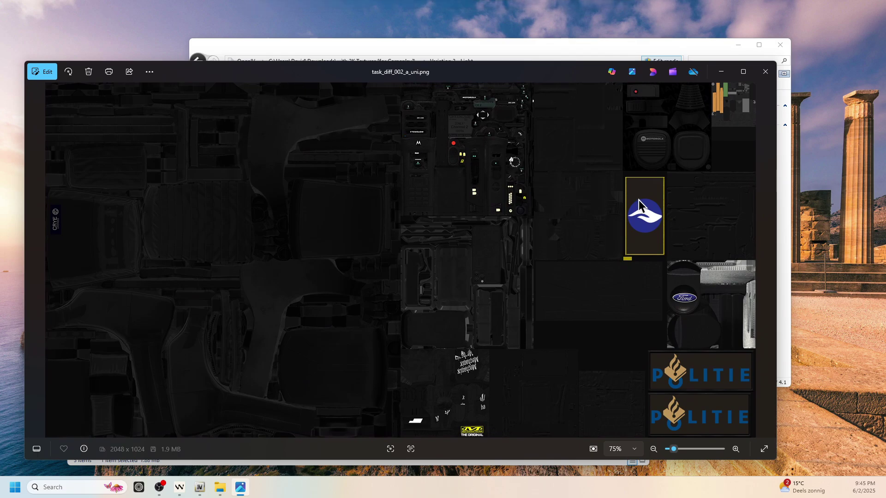
scroll(639, 206, "up", 2)
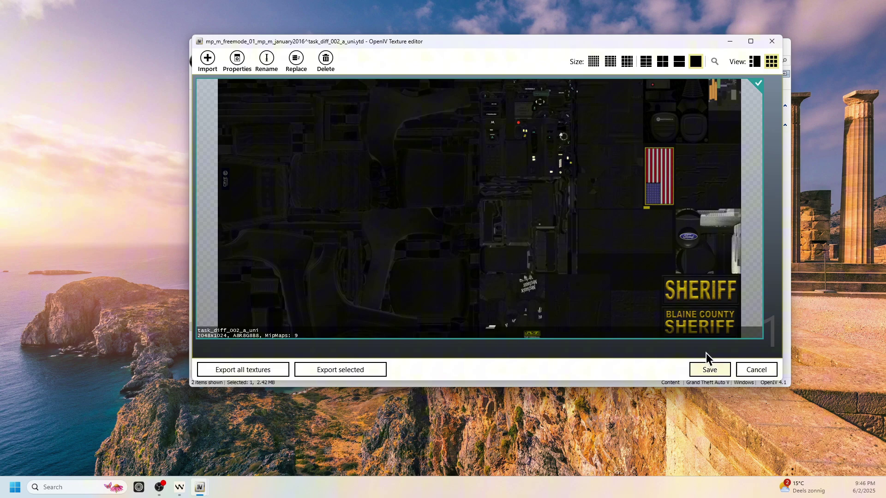
Replace the texture in OpenIV's texture editor with the edited task_diff_002_a_uni.png from Downloads
right_click(341, 176)
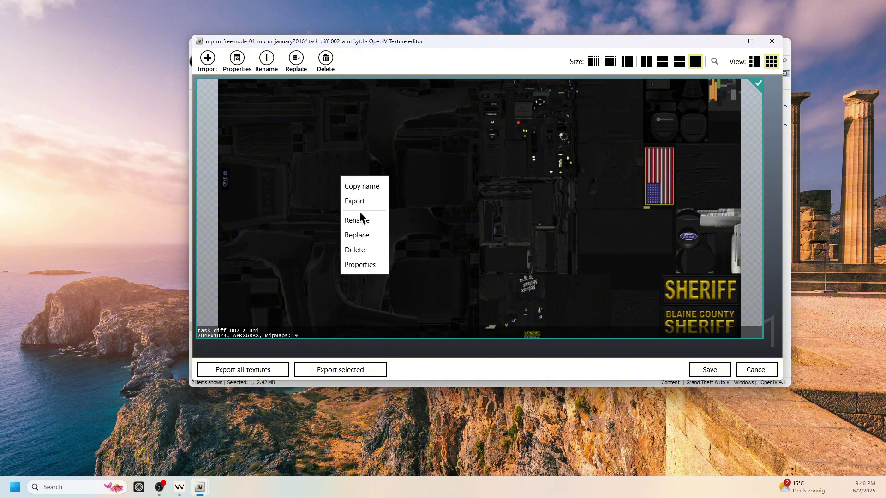
left_click(361, 235)
left_click(306, 136)
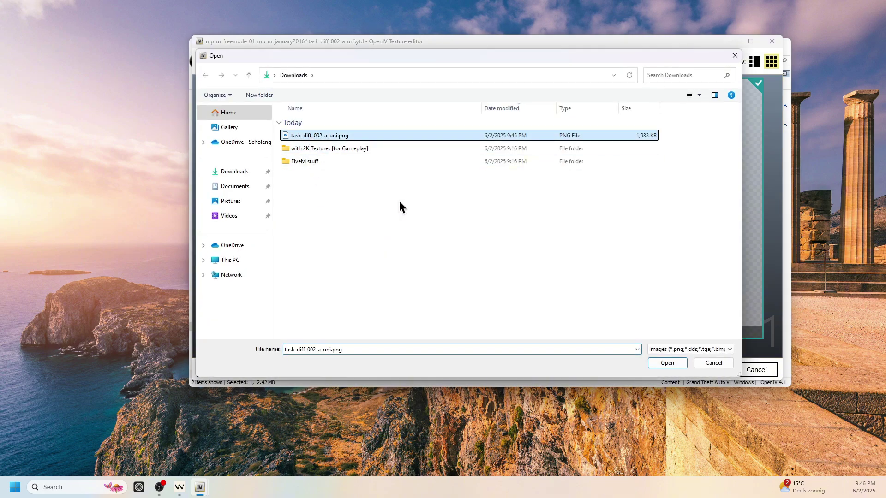
left_click(653, 362)
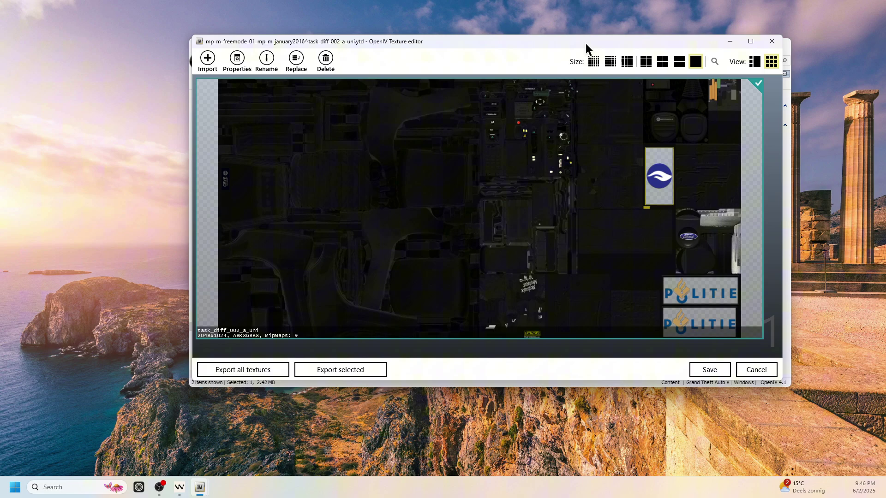
Sample the texture's dark background color with the Color Picker, and save the edited texture dictionary
left_click_drag(586, 43, 516, 40)
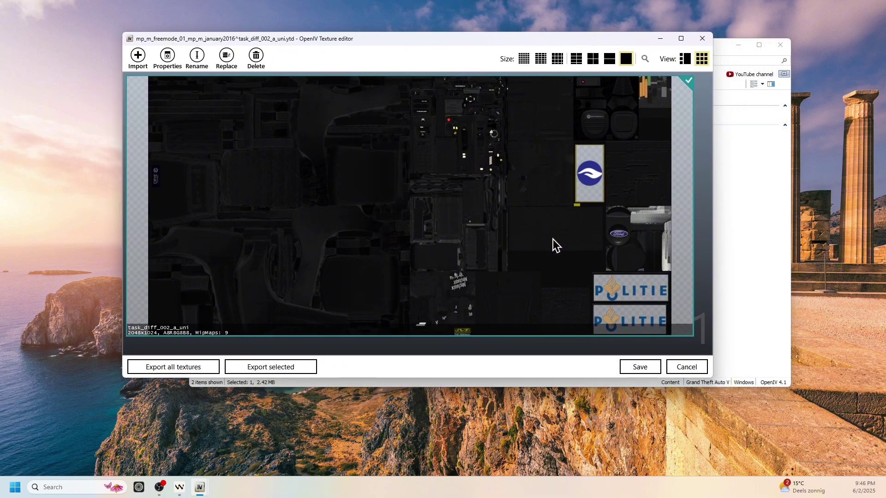
key("super+shift+c")
left_click(558, 223)
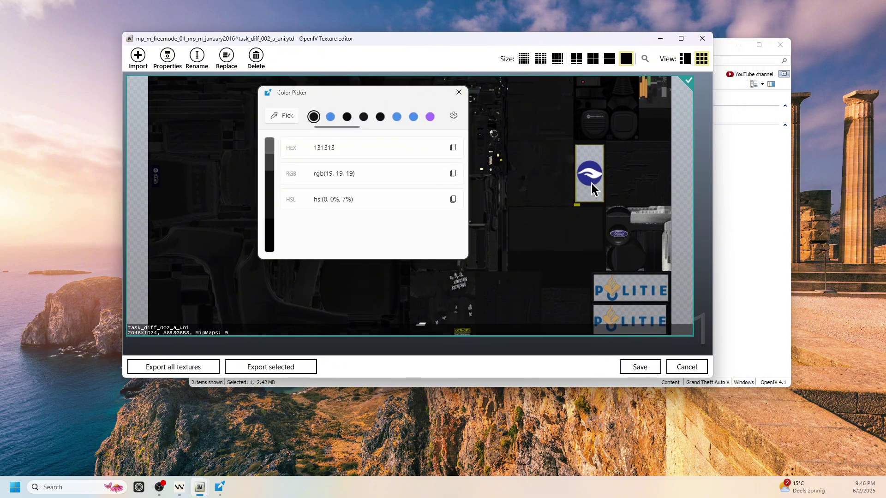
key("Escape")
key("Escape")
left_click(479, 227)
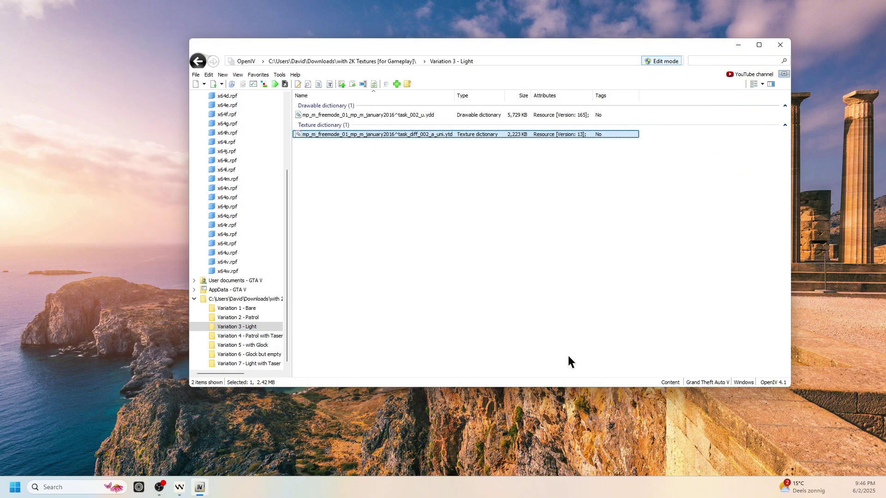
Switch to Windsurf and maximize the beneluxrp-core project window
left_click(179, 487)
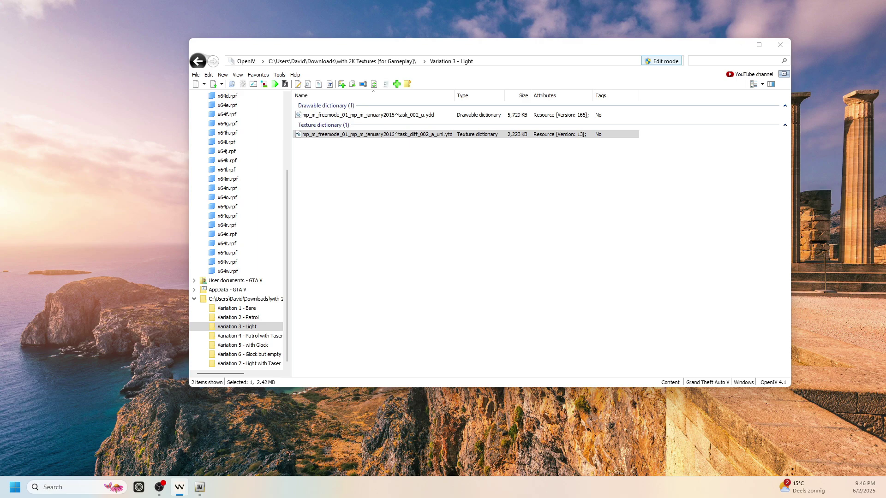
left_click_drag(885, 146, 219, 87)
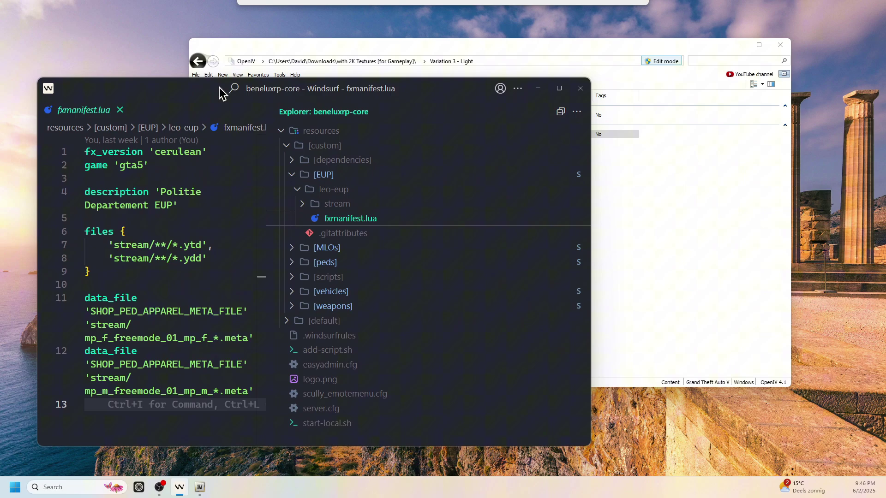
double_click(203, 92)
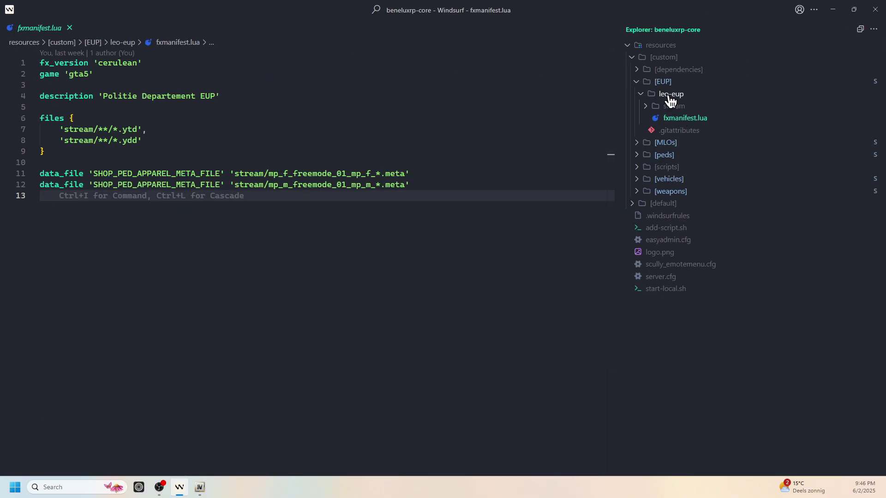
Examine the fx_version, game and description lines in the leo-eup resource's fxmanifest.lua
left_click(672, 99)
left_click(680, 99)
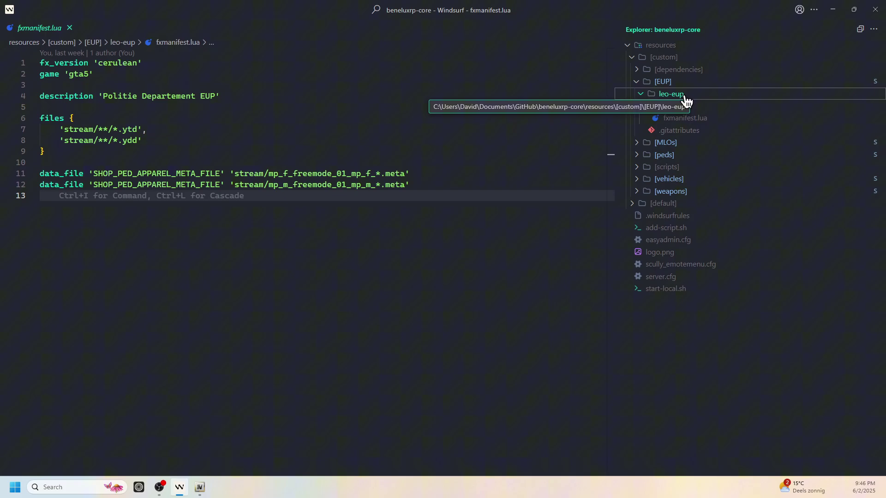
left_click(679, 121)
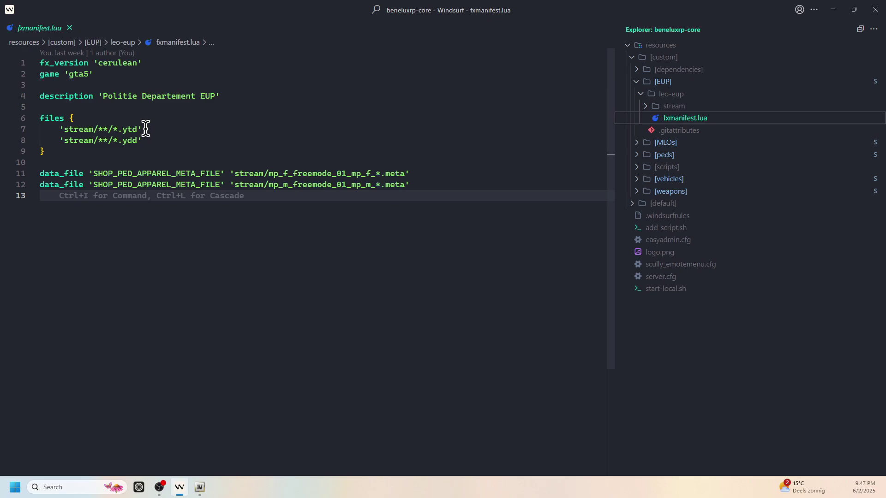
left_click_drag(44, 63, 125, 69)
left_click(125, 68)
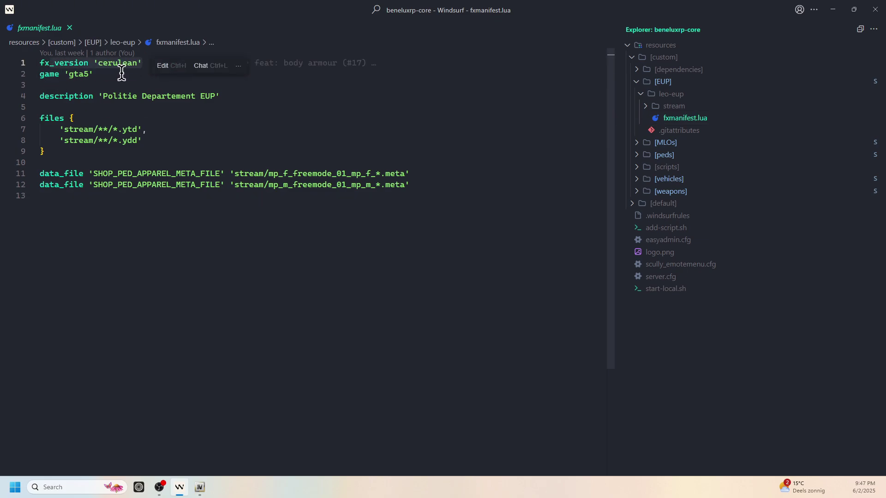
left_click(71, 74)
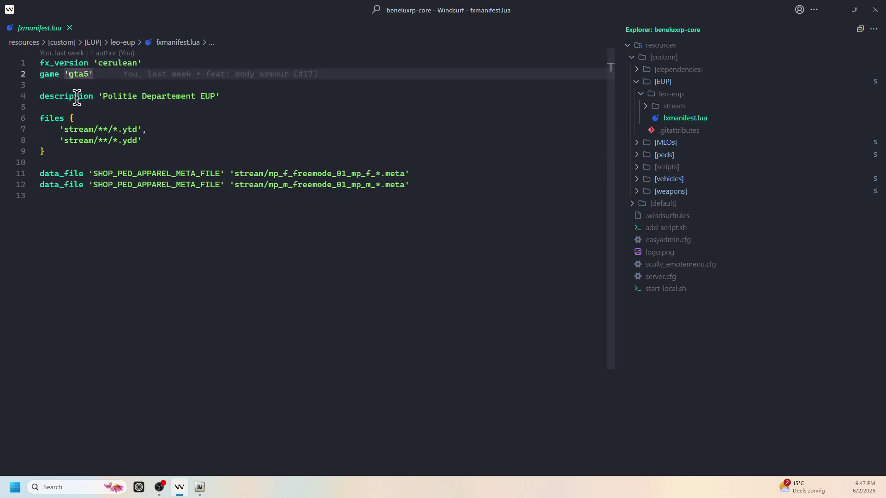
left_click_drag(49, 96, 191, 97)
left_click(192, 97)
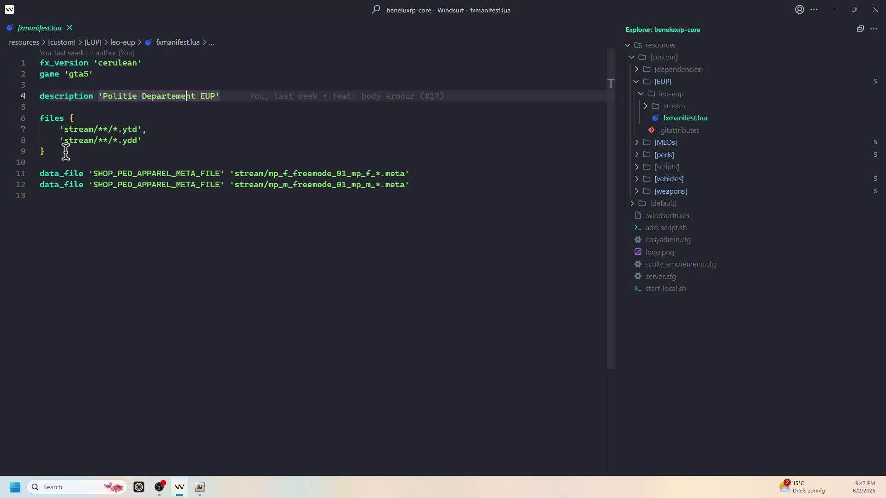
Examine the files block's .ytd and .ydd stream entries and the SHOP_PED_APPAREL_META_FILE lines in fxmanifest.lua
left_click_drag(66, 152, 82, 128)
left_click(59, 116)
left_click(99, 129)
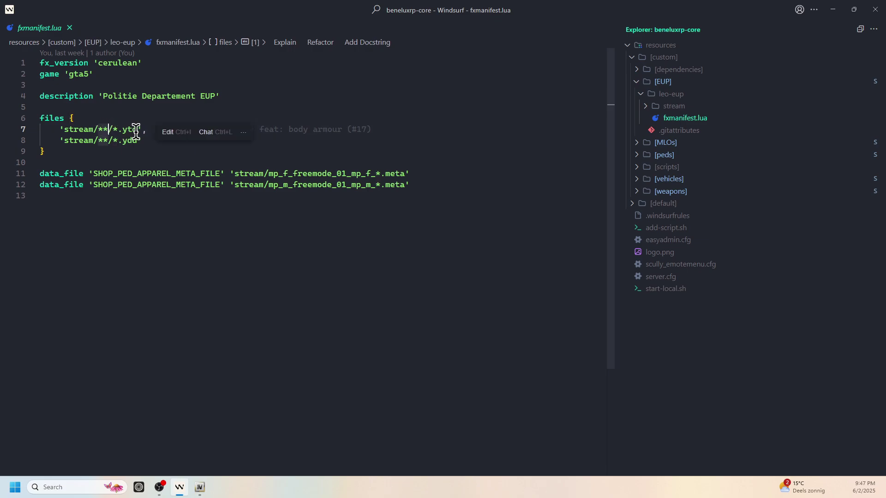
left_click(136, 132, "shift")
left_click(104, 130)
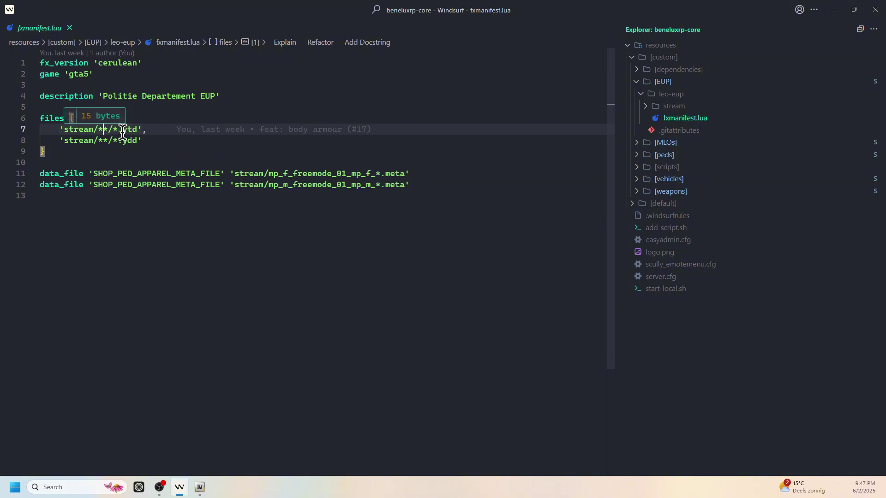
double_click(138, 132)
double_click(131, 143)
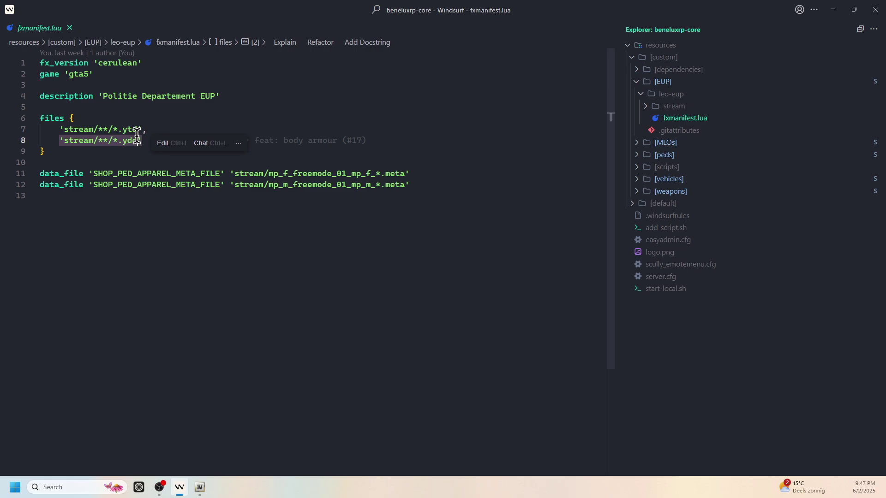
left_click(138, 129)
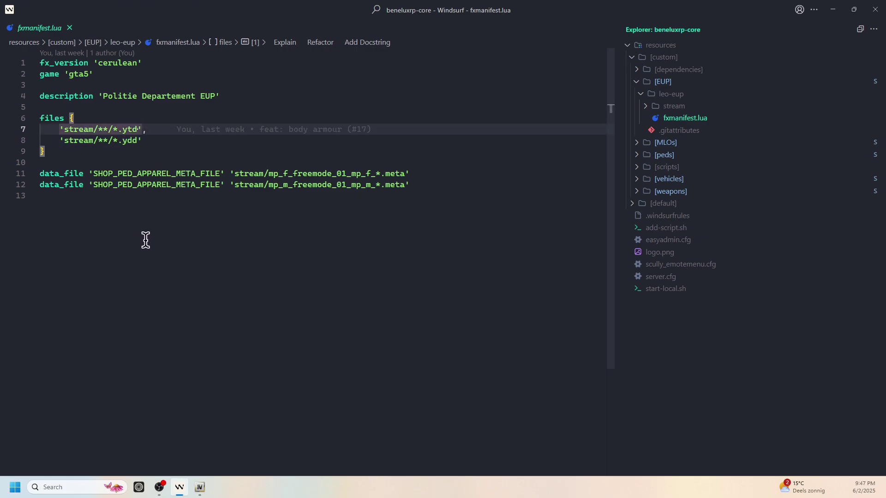
left_click_drag(65, 196, 42, 171)
left_click(291, 138)
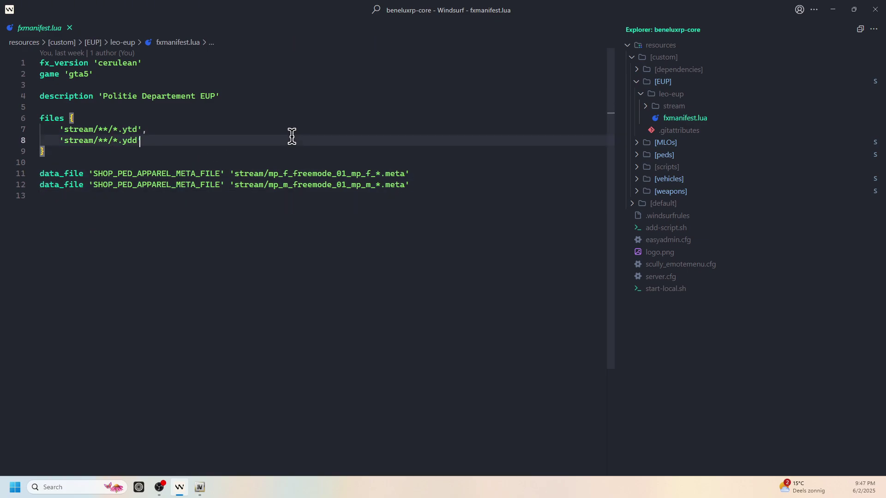
Create a folder named "(#19) Light" inside Body Armor & Accessory 2 in leo-eup's stream folder
left_click(669, 110)
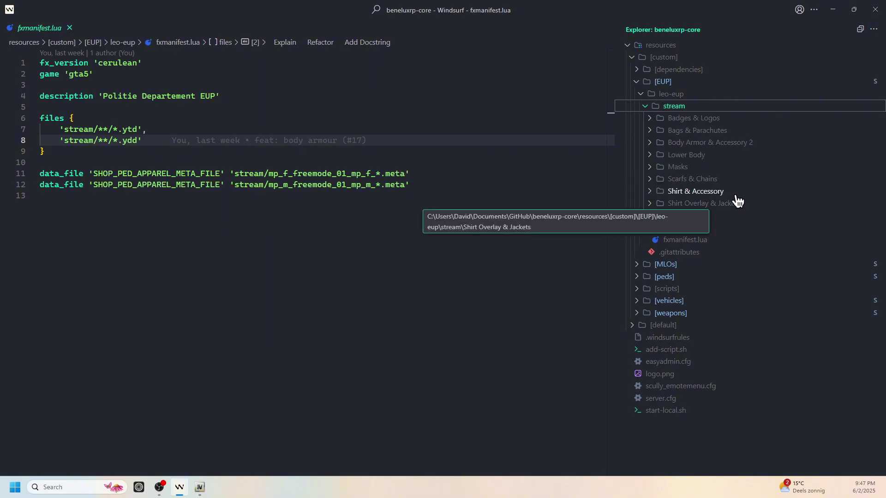
left_click(695, 144)
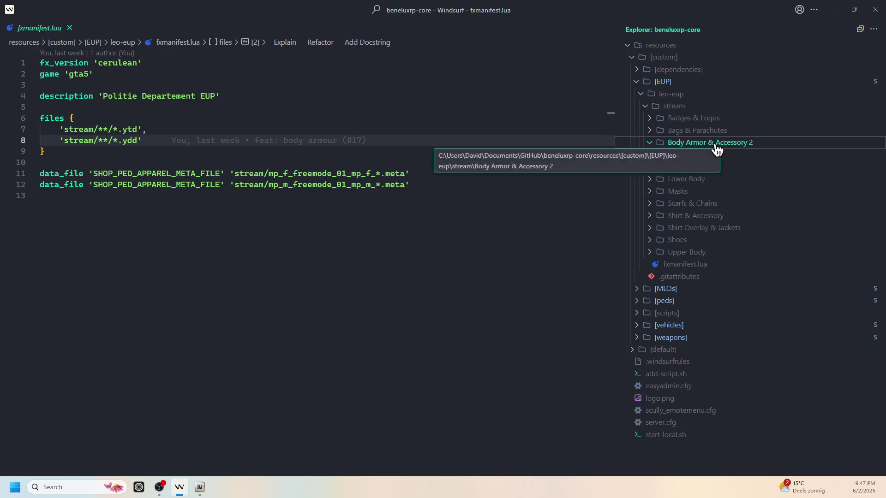
right_click(714, 148)
left_click(683, 169)
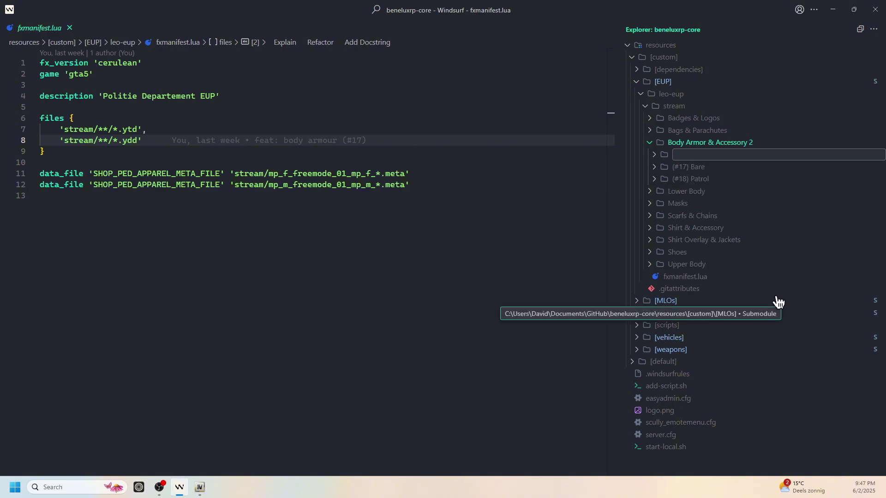
type("(#19")
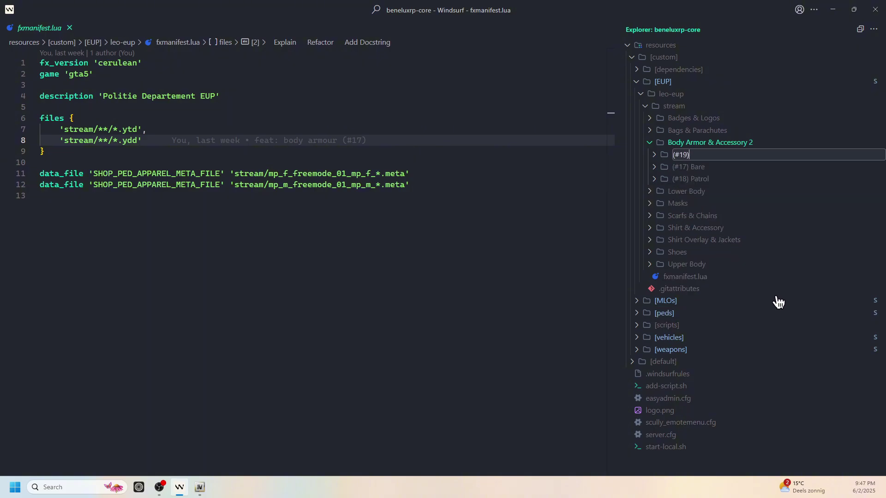
type(") Light")
key("Return")
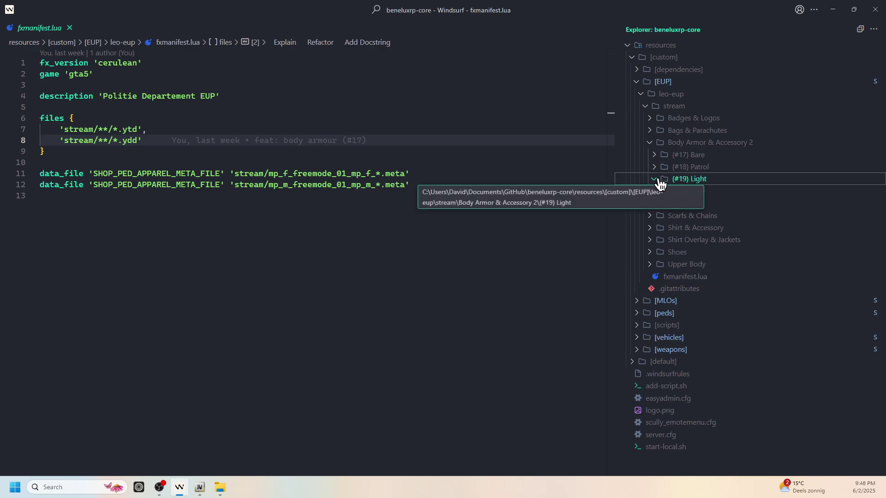
Create a "Male" subfolder inside the (#19) Light folder and check its structure against the (#18) Patrol folder
left_click(201, 487)
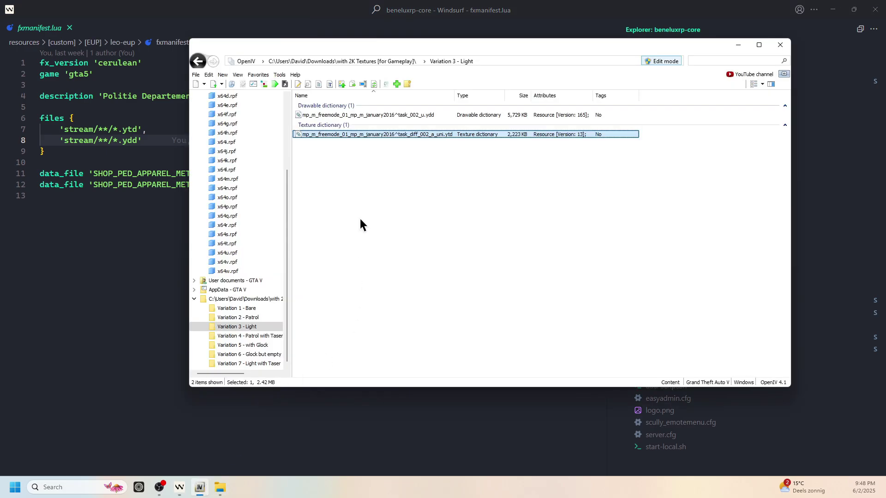
left_click_drag(383, 217, 413, 112)
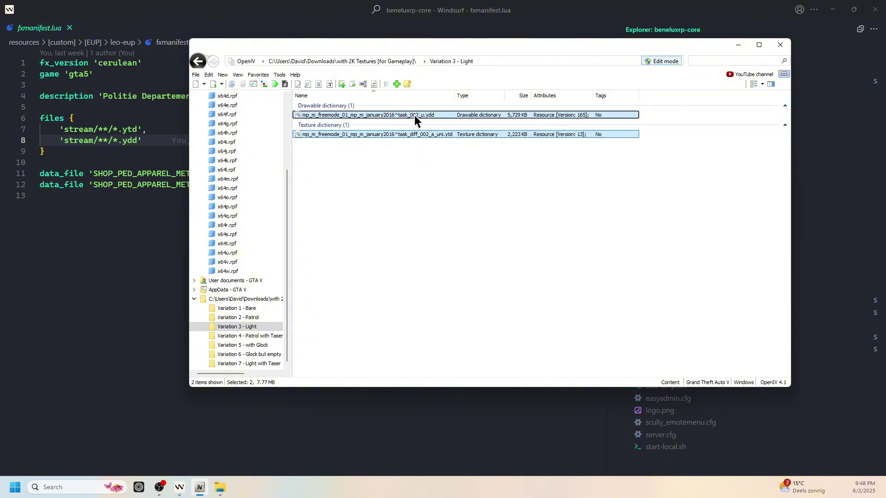
key("alt+Tab")
left_click(692, 180)
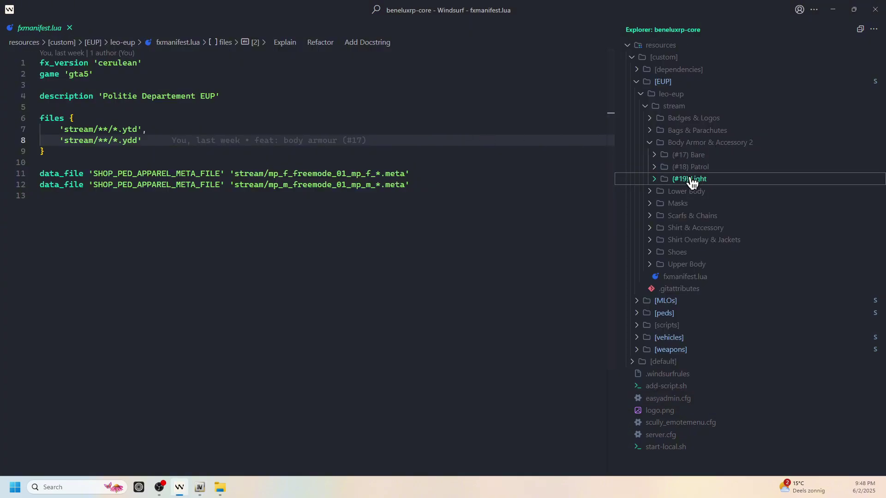
right_click(694, 183)
left_click(706, 196)
type("Male")
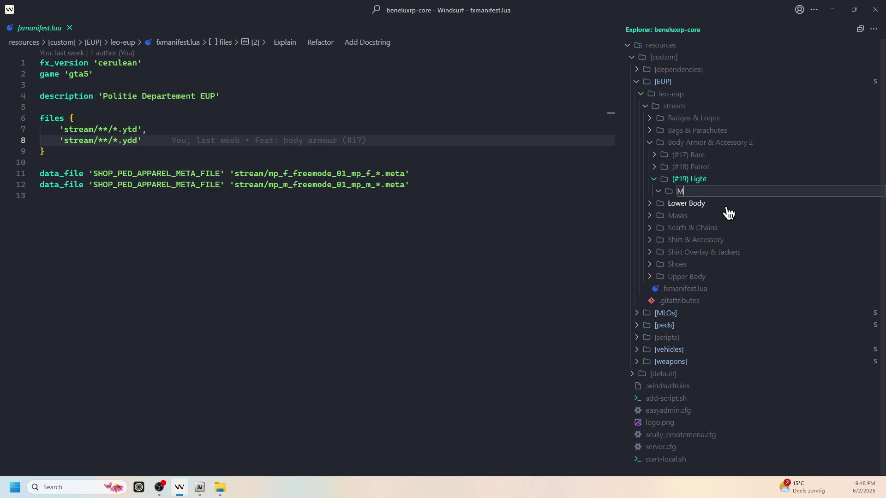
key("Return")
left_click(694, 168)
left_click(694, 179)
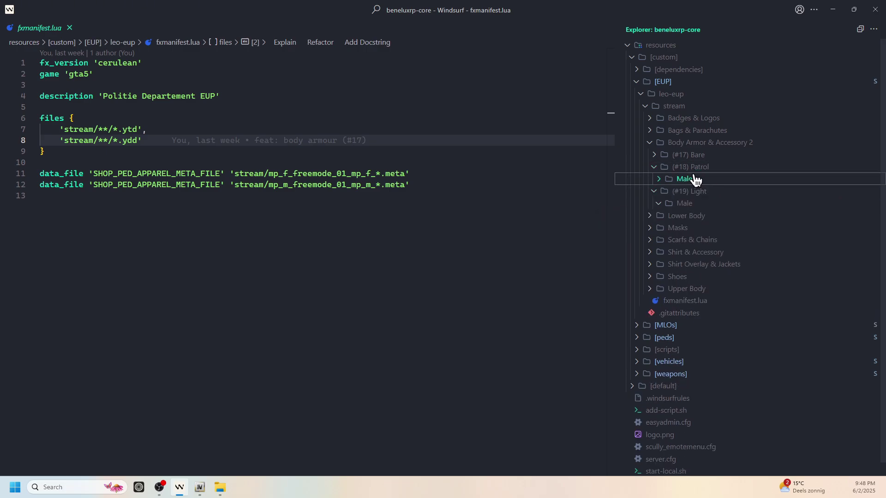
left_click(686, 168)
Copy the Variation 3 - Light .ydd and .ytd files from OpenIV into the (#19) Light folder's Male subfolder in Windsurf
key("alt+Tab")
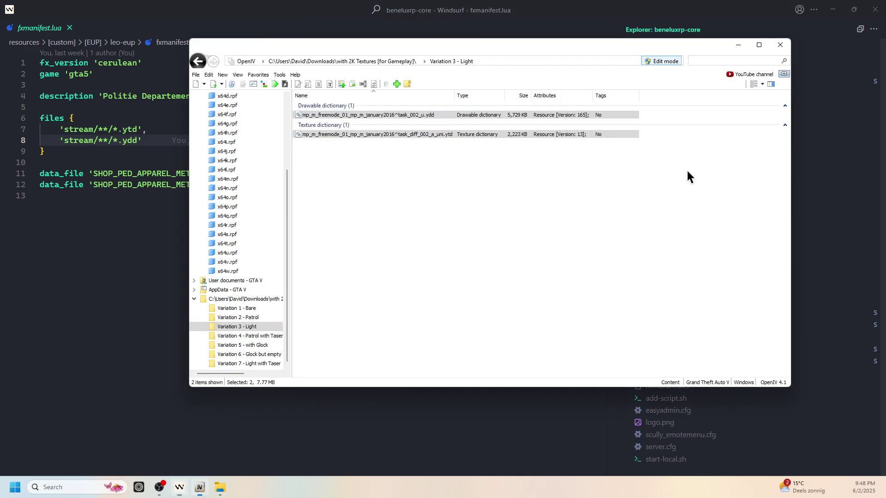
left_click(408, 149)
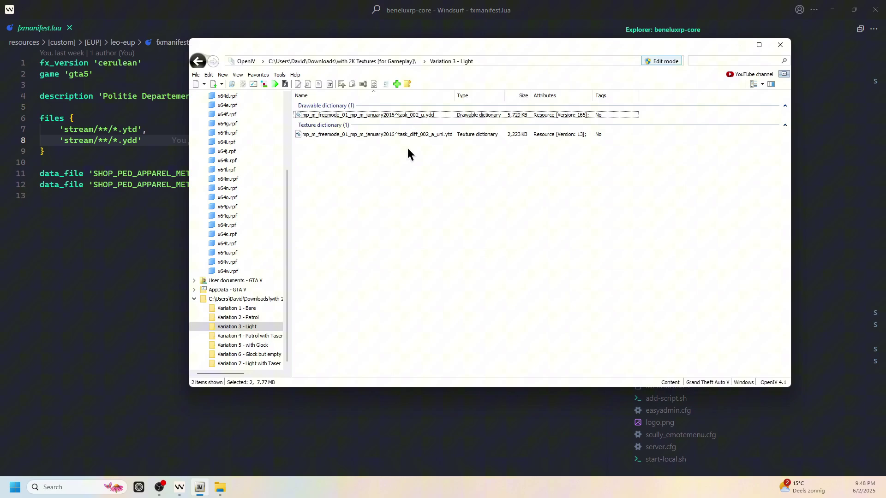
left_click(307, 135)
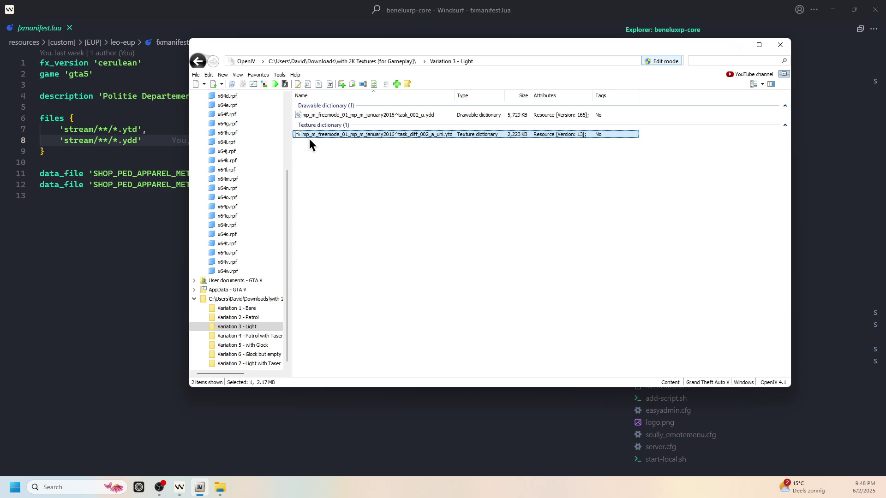
left_click(350, 115, "ctrl")
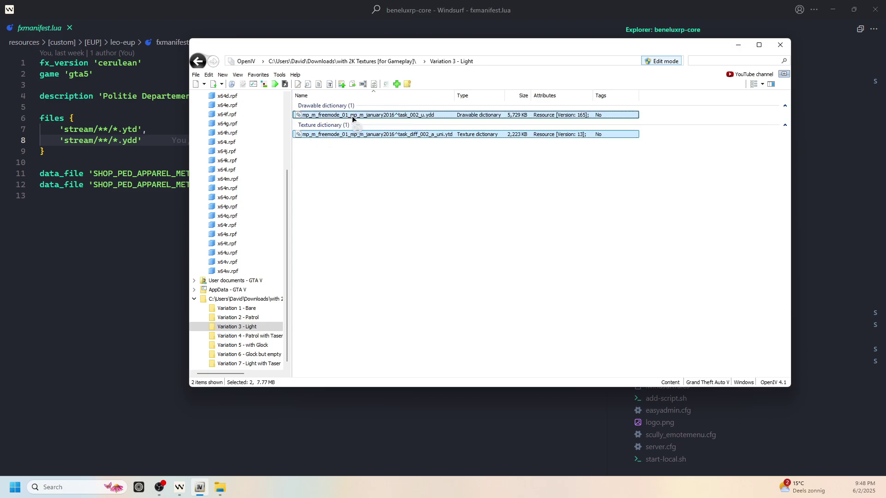
left_click_drag(353, 116, 691, 192)
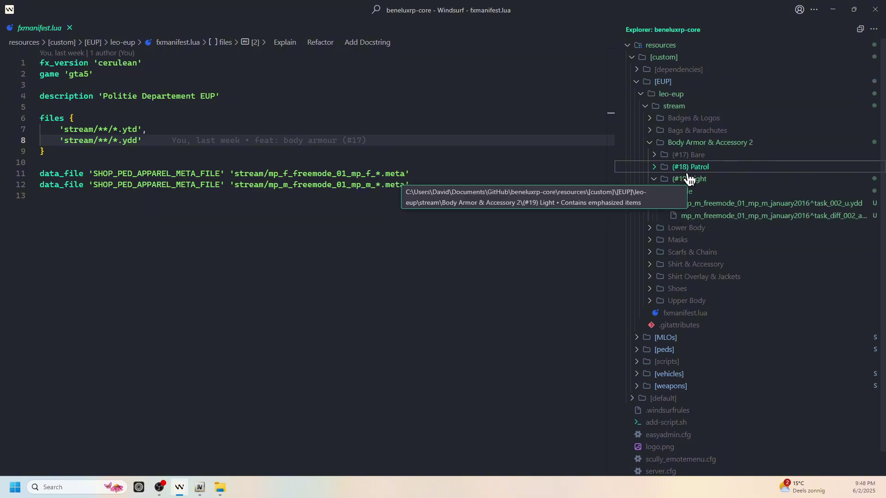
Collapse the (#19) Light folder and bring the start-local.sh script into the project's terminal
left_click(716, 184)
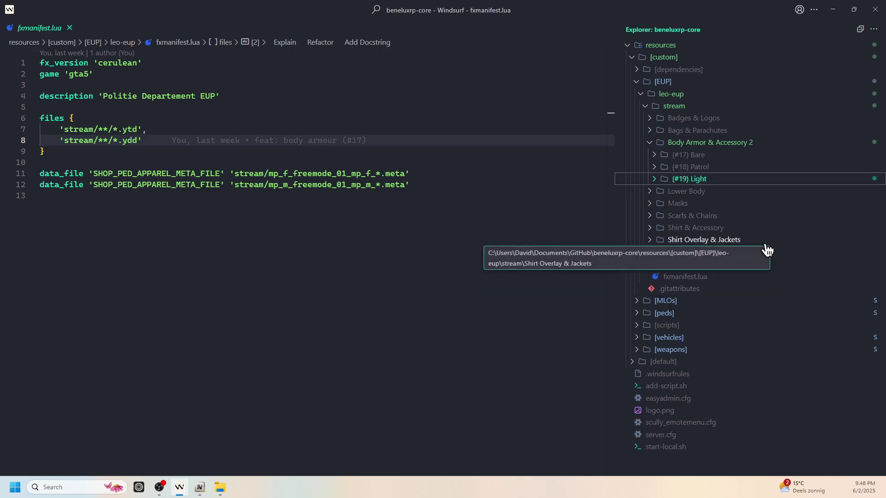
key("ctrl+grave")
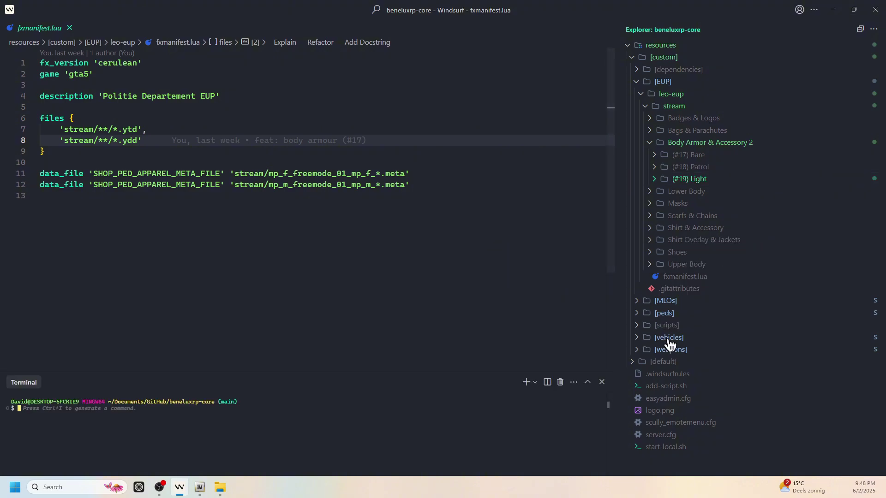
left_click_drag(686, 450, 443, 418)
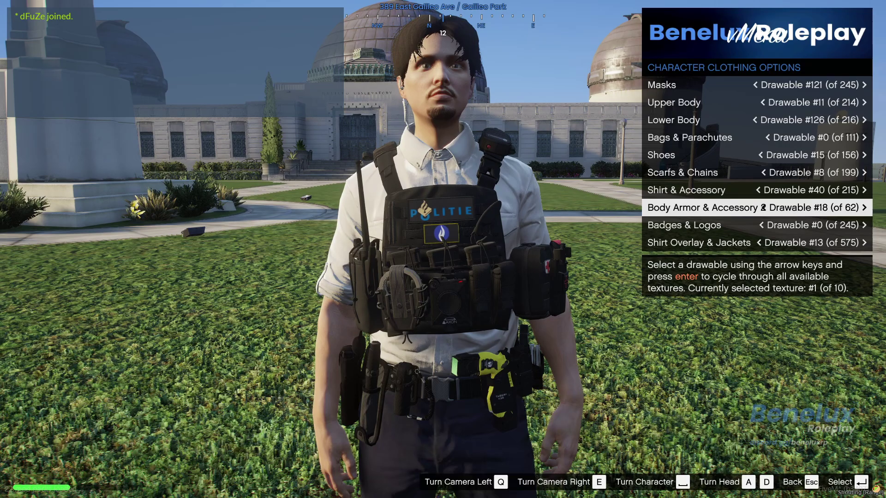
In GTA V, compare the front of the Body Armor & Accessory 2 vests, drawables #17, #18 and #19
key("Right")
key("Left")
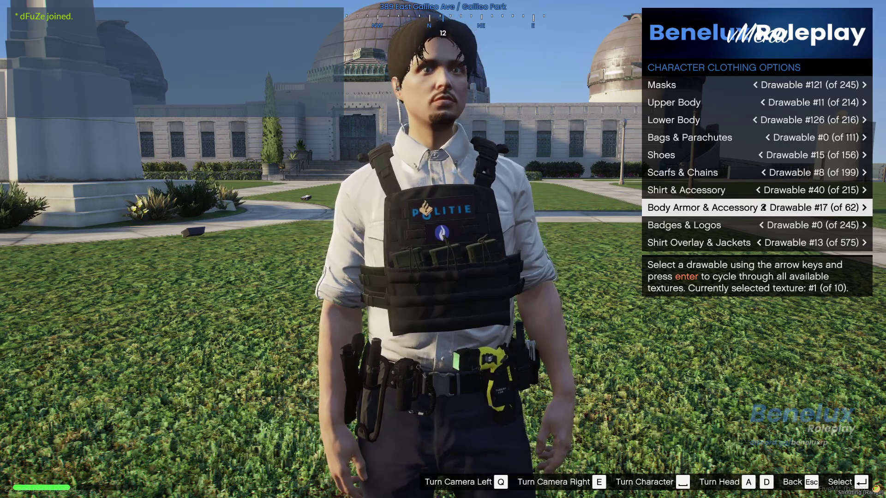
key("Right")
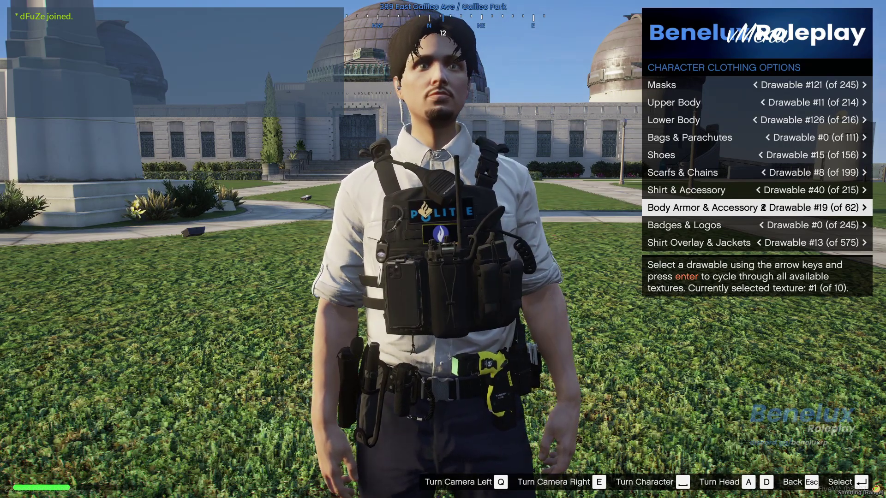
key("Right")
key("Left")
key("Right")
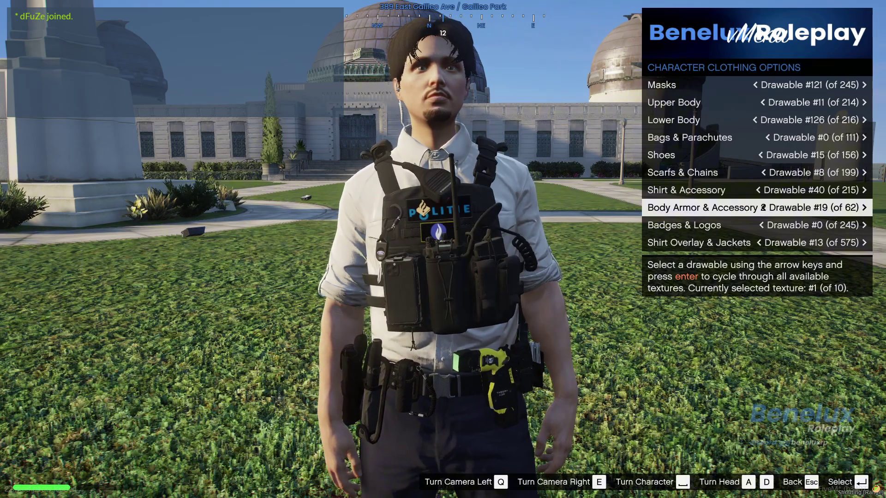
key("Left")
key("Right")
key("Left")
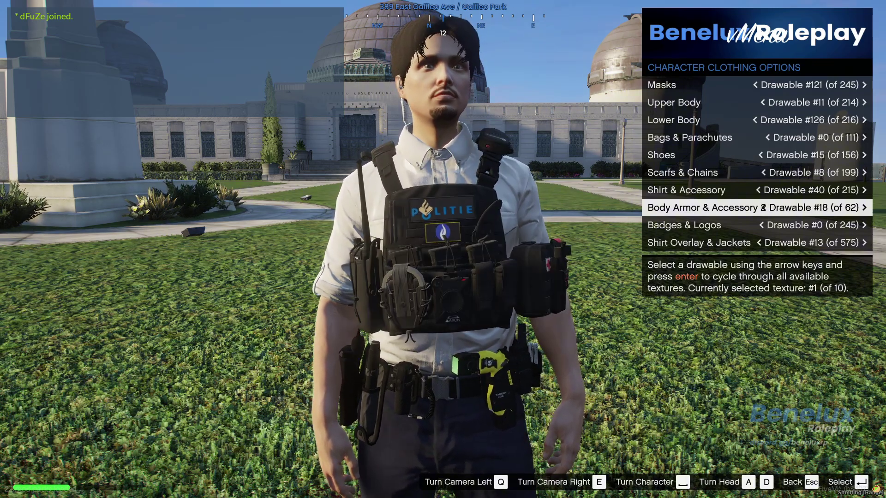
key("Right")
Turn the character around to compare the back logos of drawables #18 and #19, then face it forward again wearing #19
key("space")
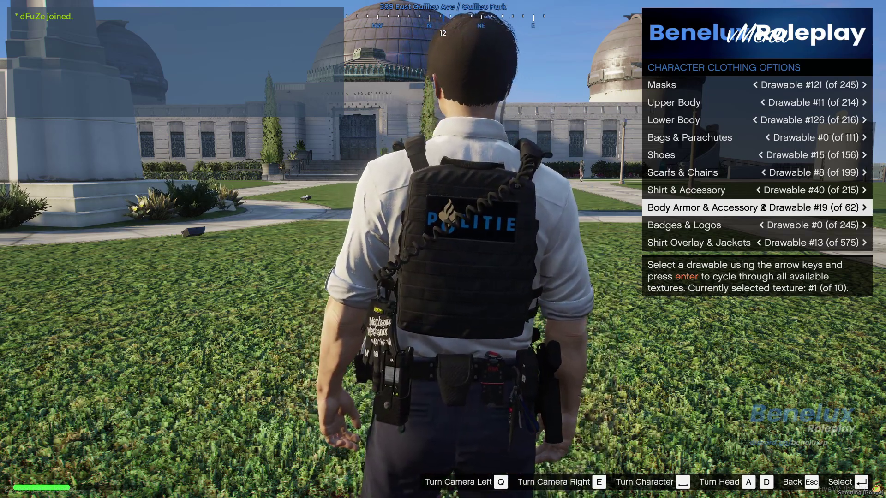
key("Left")
key("Left")
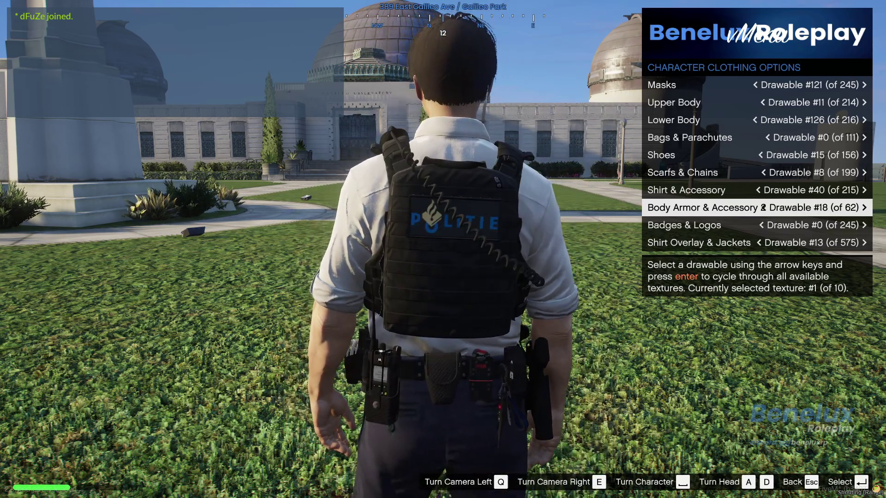
key("Right")
key("Left")
key("Right")
key("Right")
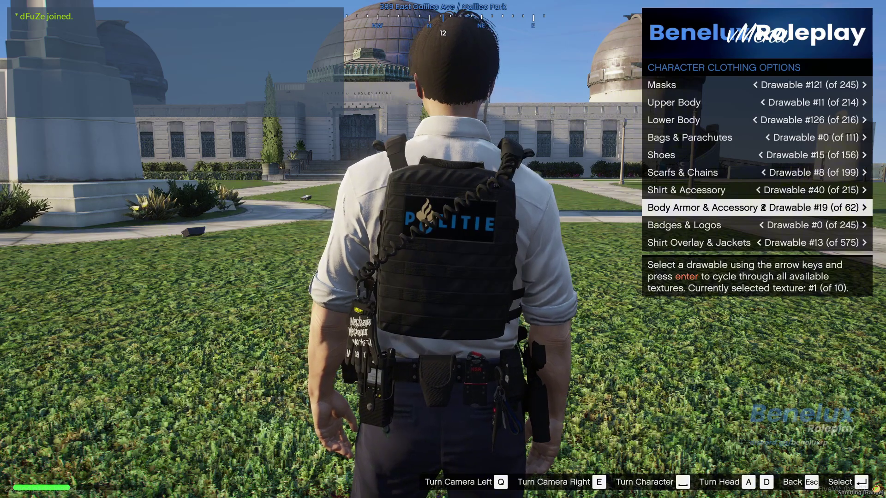
key("Left")
key("Left")
key("Right")
key("Left")
key("Right")
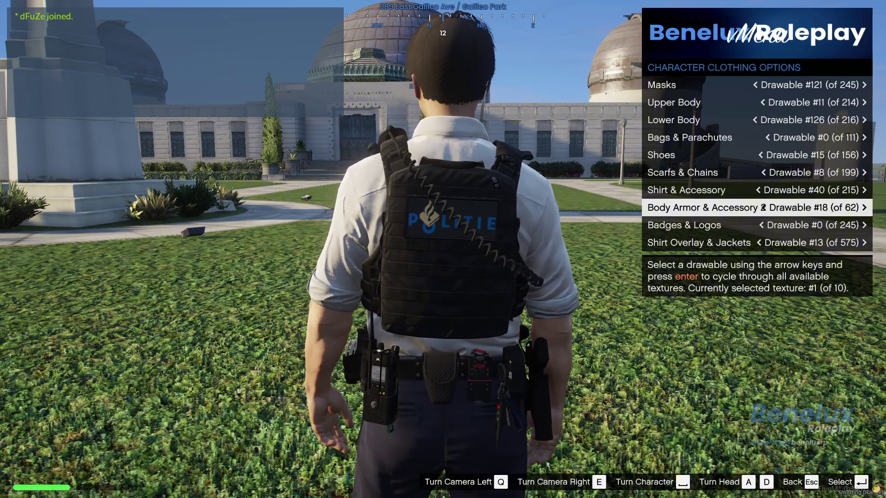
key("Right")
key("Right")
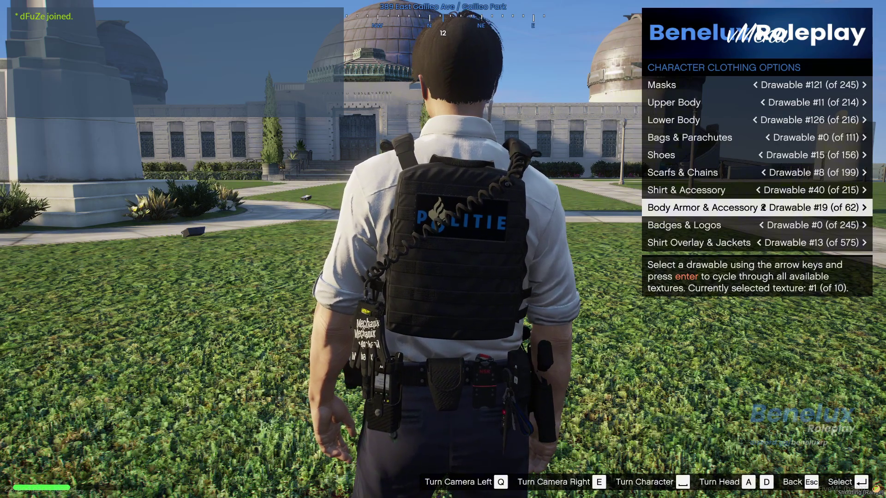
key("space")
key("space")
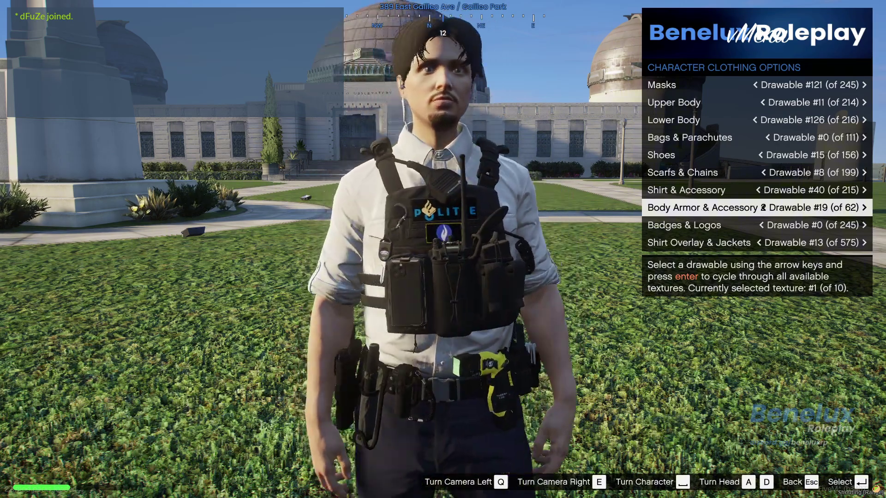